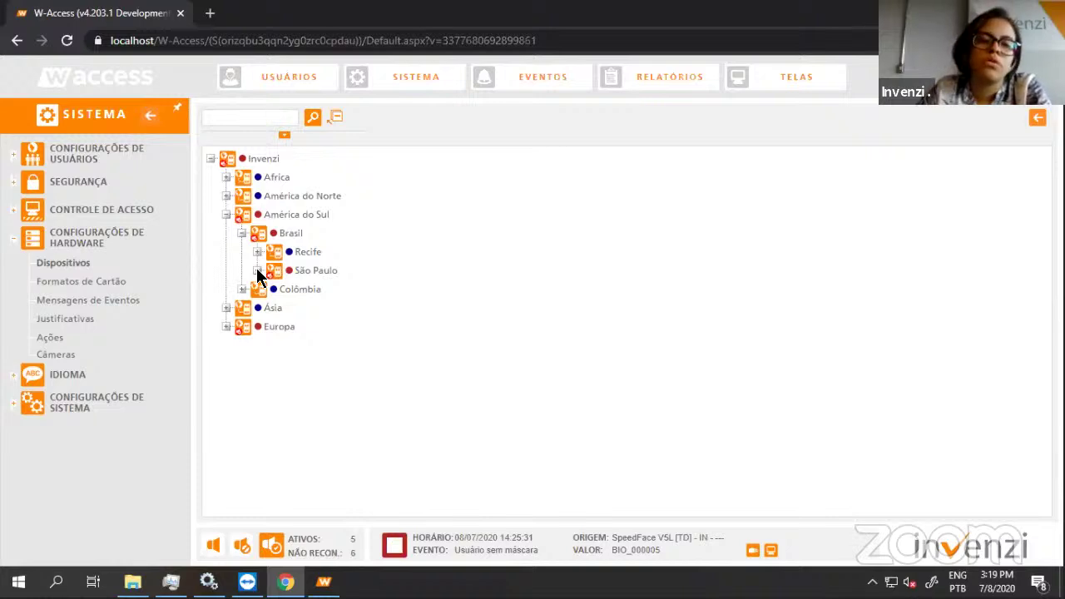
Expand the device tree through São Paulo, Matriz and Administrativo, and open the SpeedFace V5L [TD] controller and its IN reader.
click(258, 271)
click(150, 119)
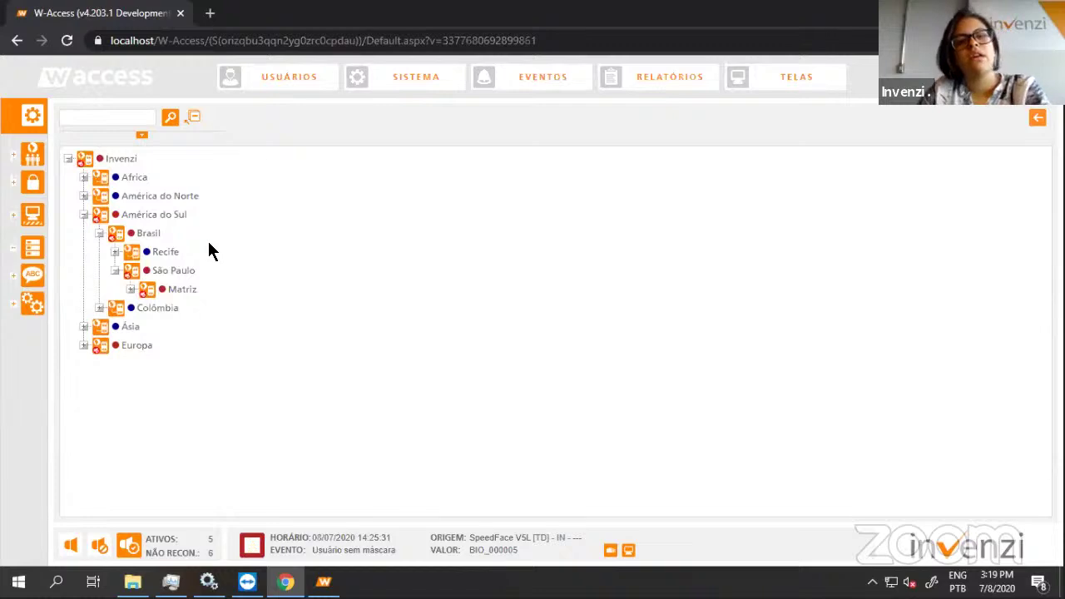
click(131, 289)
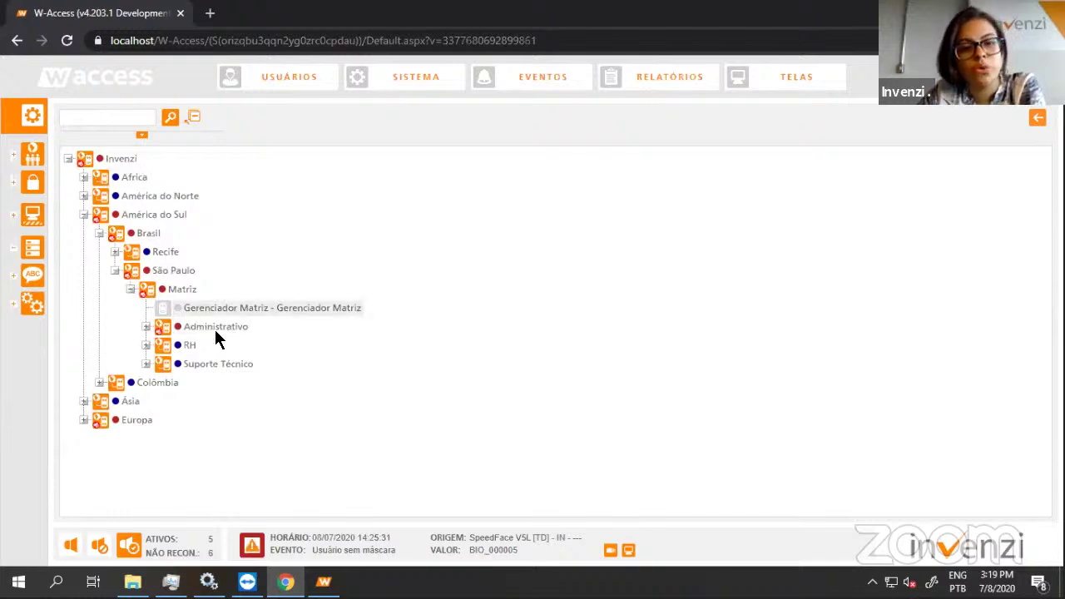
click(146, 327)
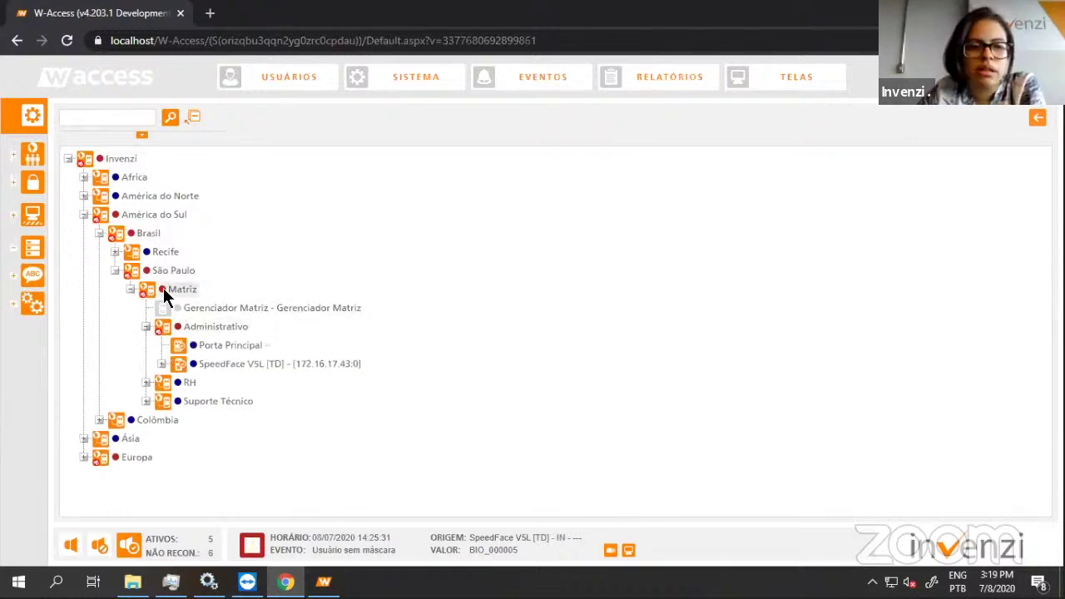
mouse_move(152, 282)
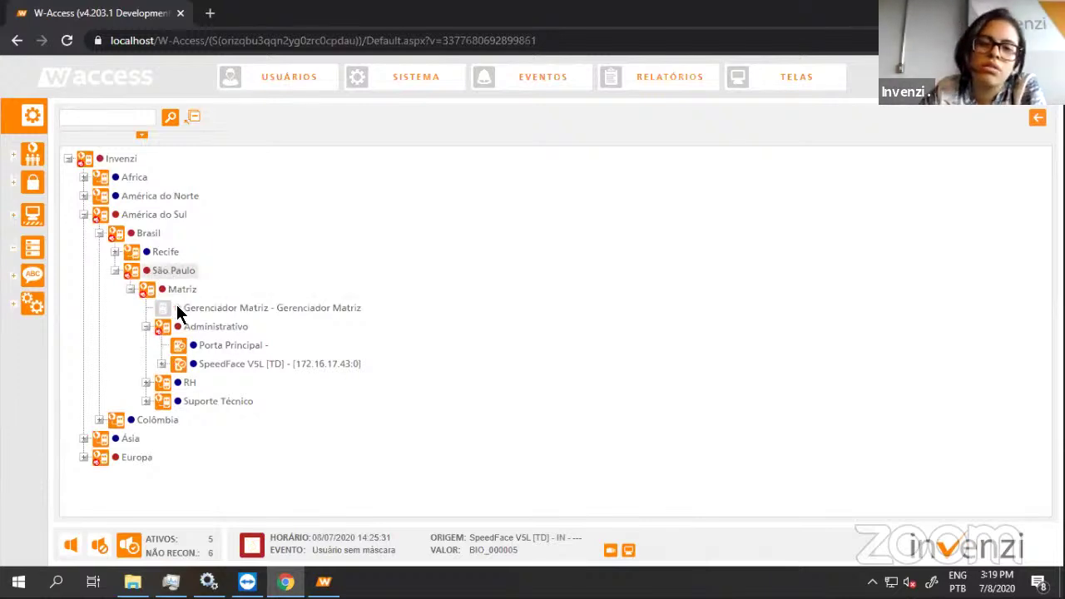
mouse_move(204, 370)
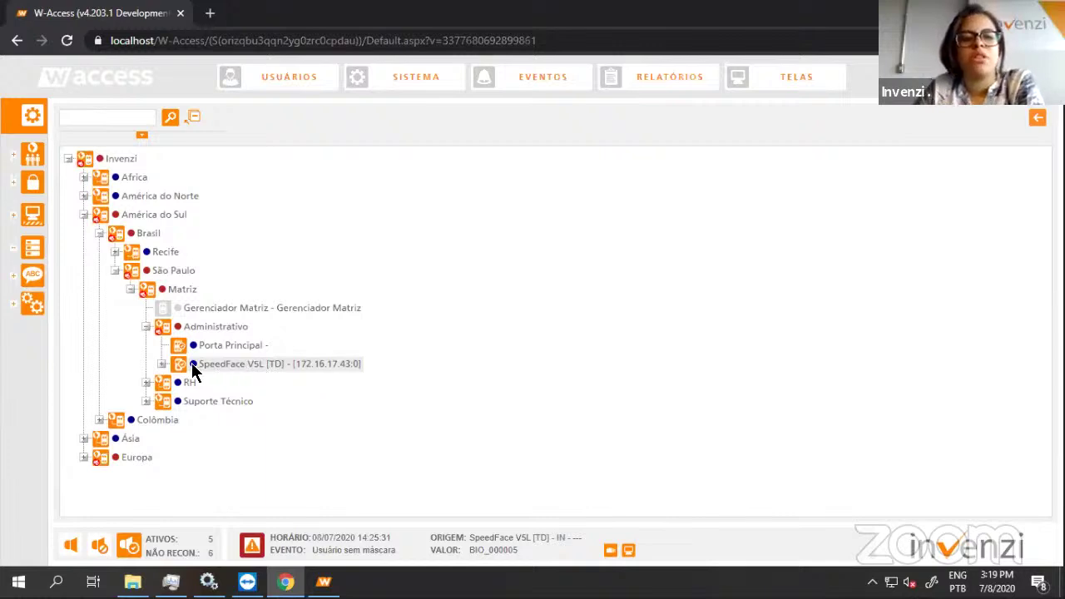
click(162, 364)
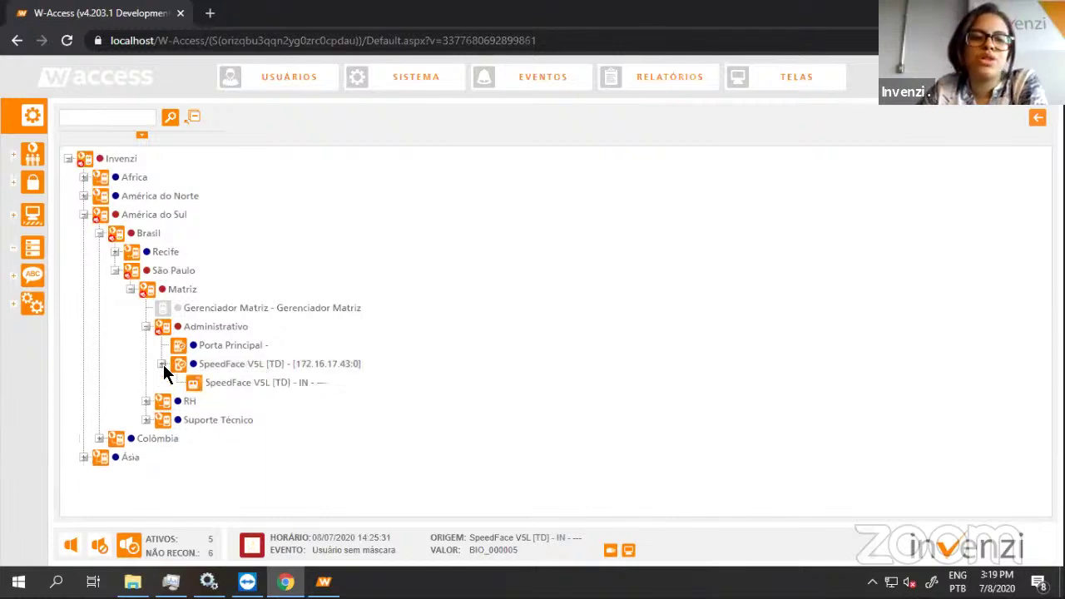
click(276, 366)
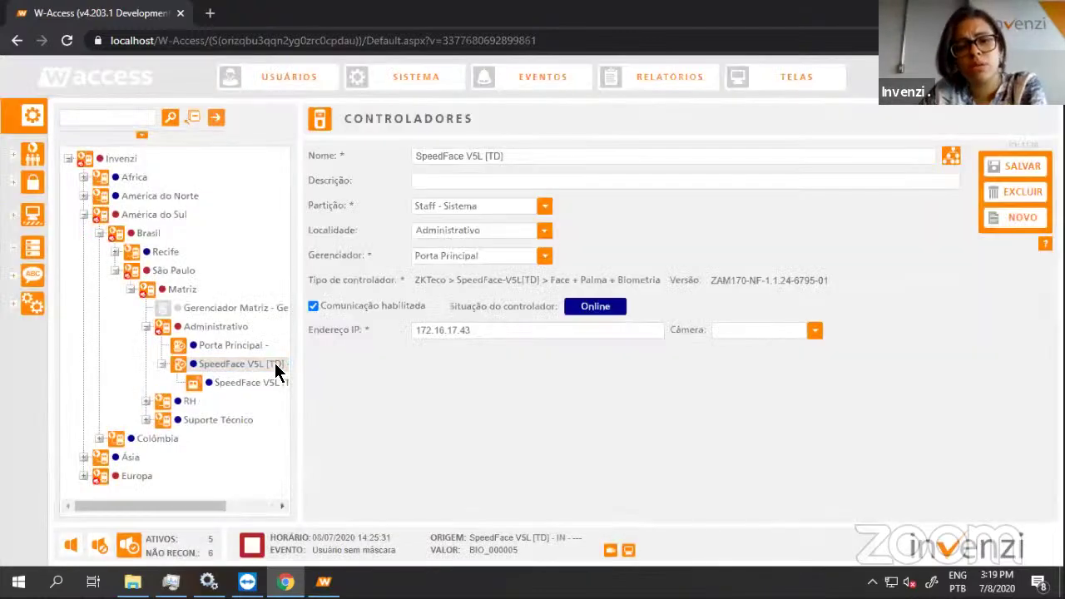
click(238, 385)
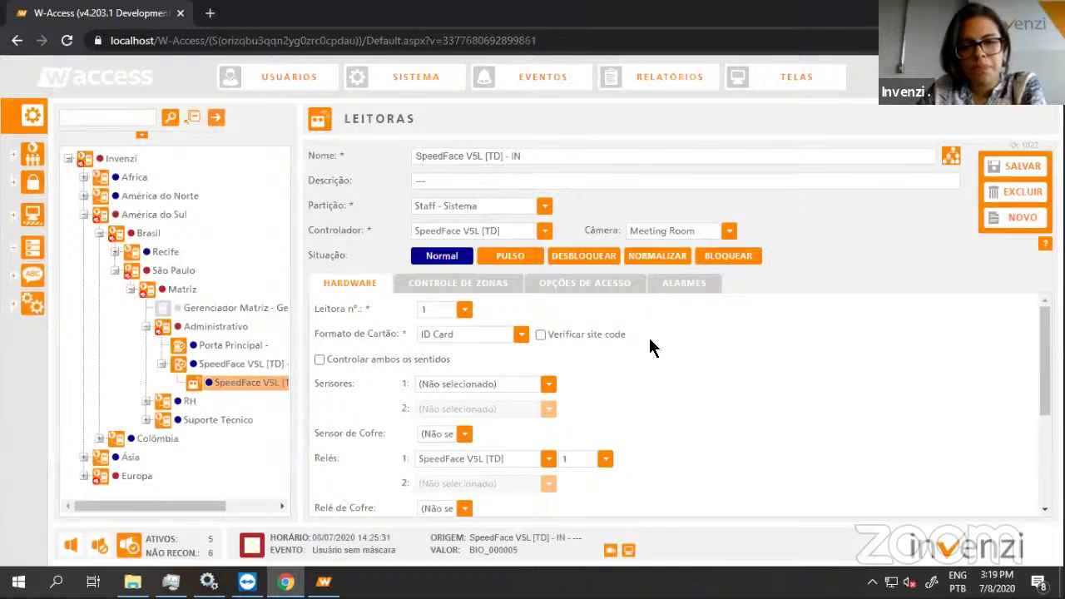
Review the reader's zone control settings and access options, including the available escort types.
click(461, 285)
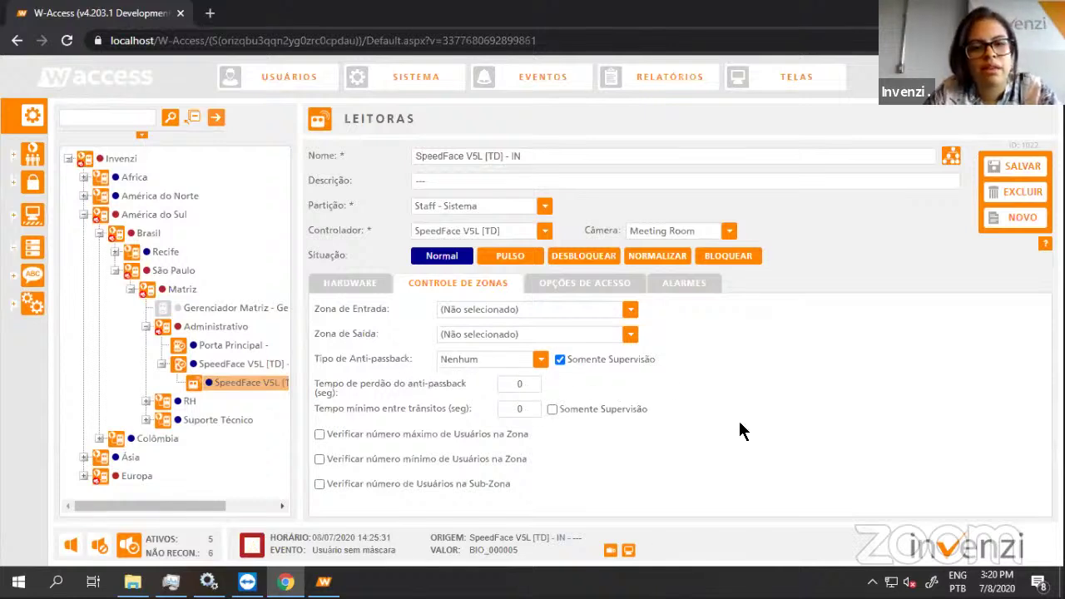
click(595, 292)
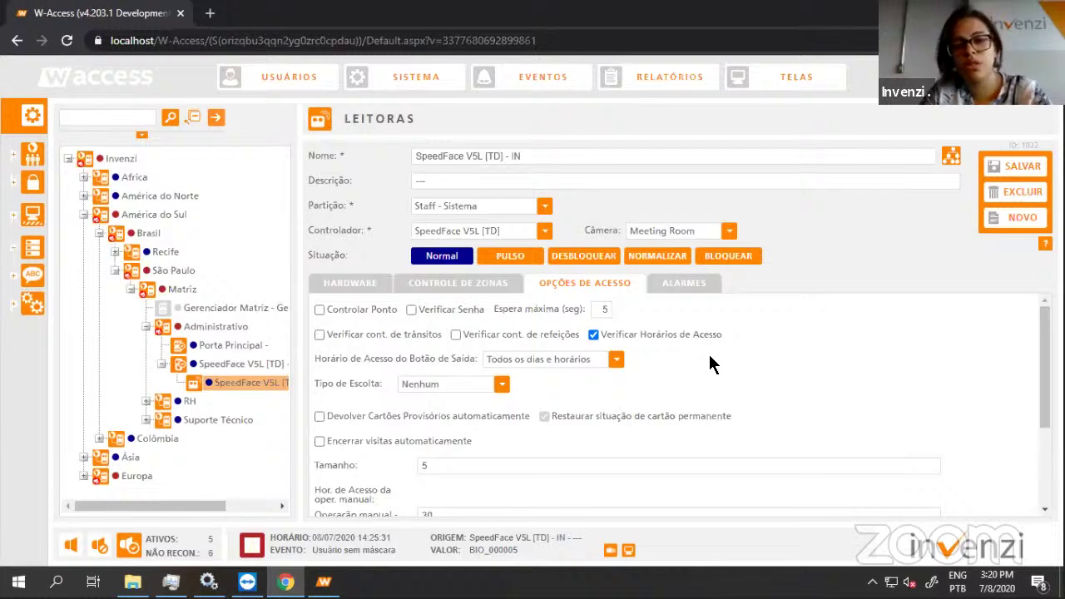
click(487, 382)
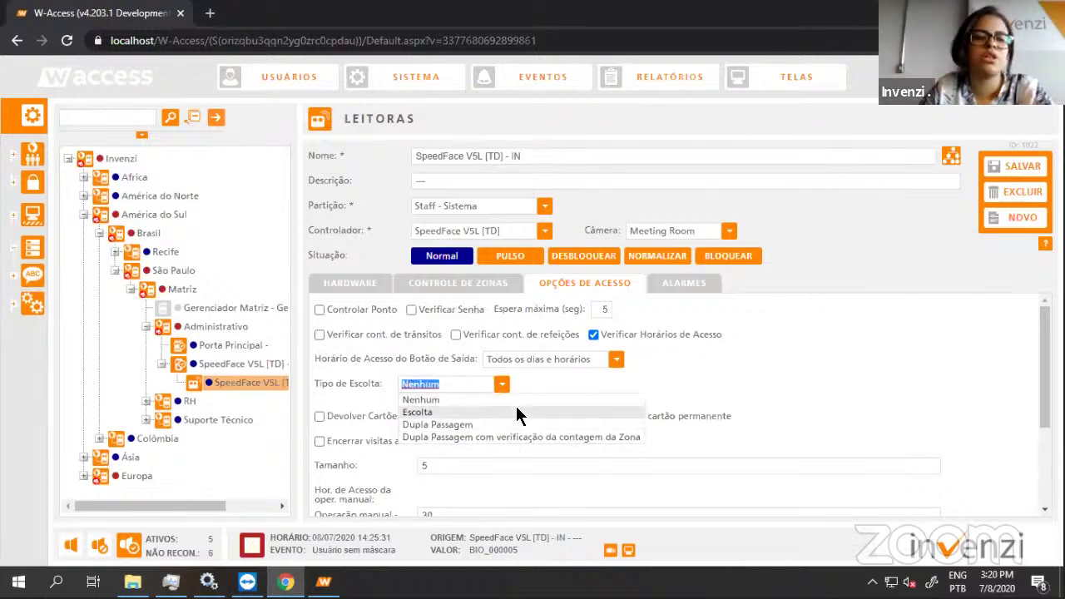
click(773, 359)
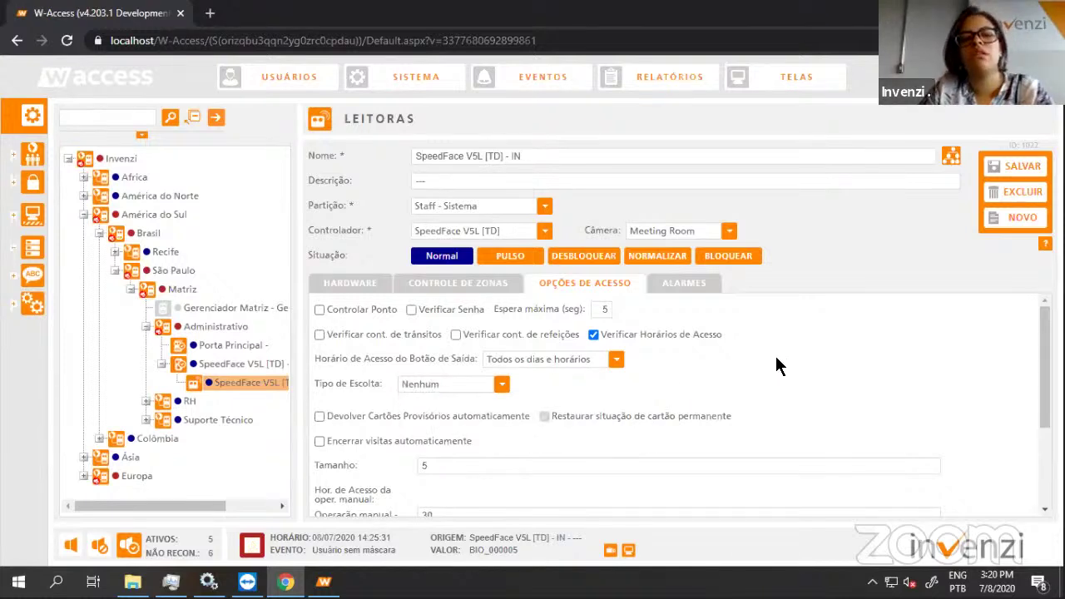
scroll(777, 366, down, 1)
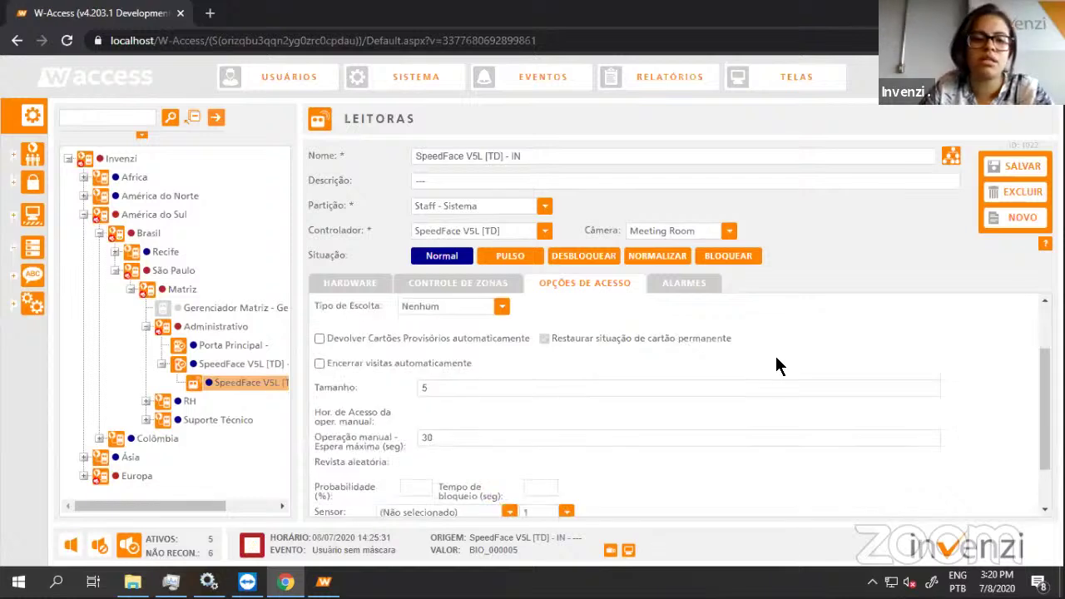
scroll(776, 366, down, 1)
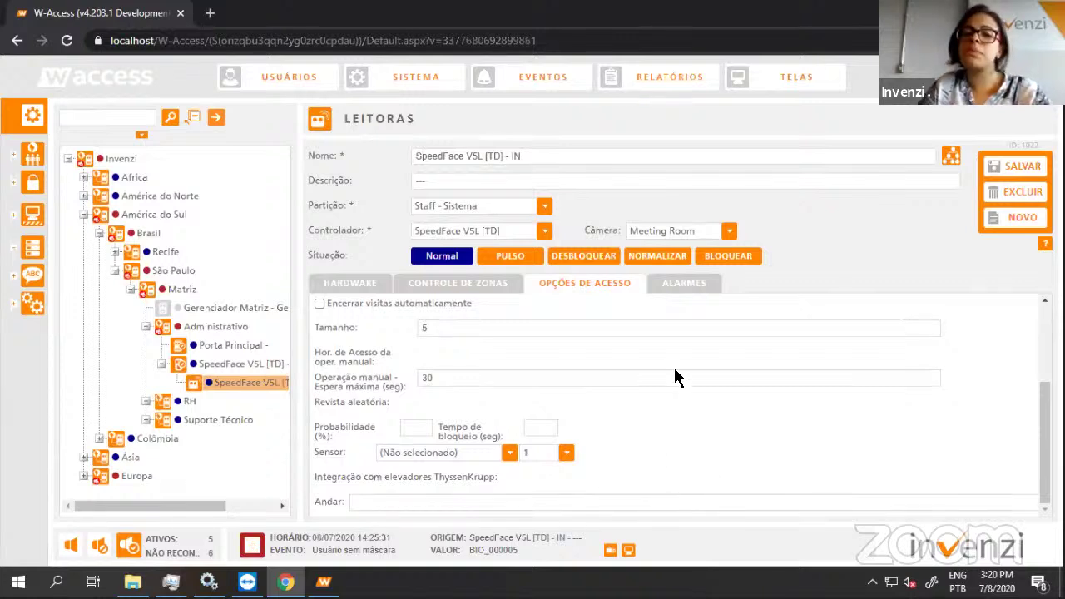
Review the temperature and mask alarms configured for the SpeedFace V5L [TD] - IN reader.
click(669, 291)
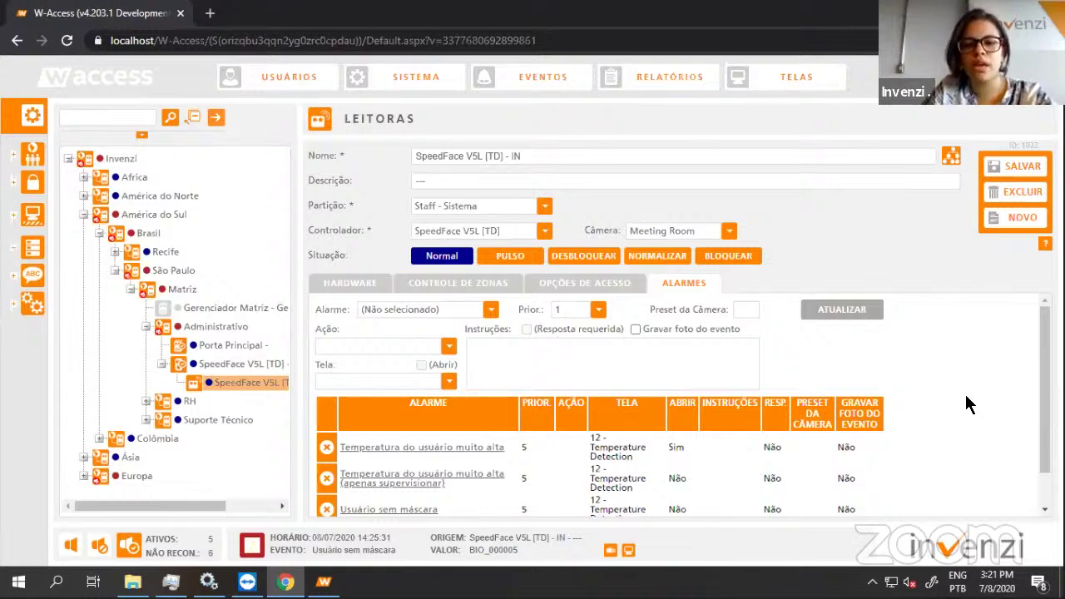
scroll(966, 397, down, 1)
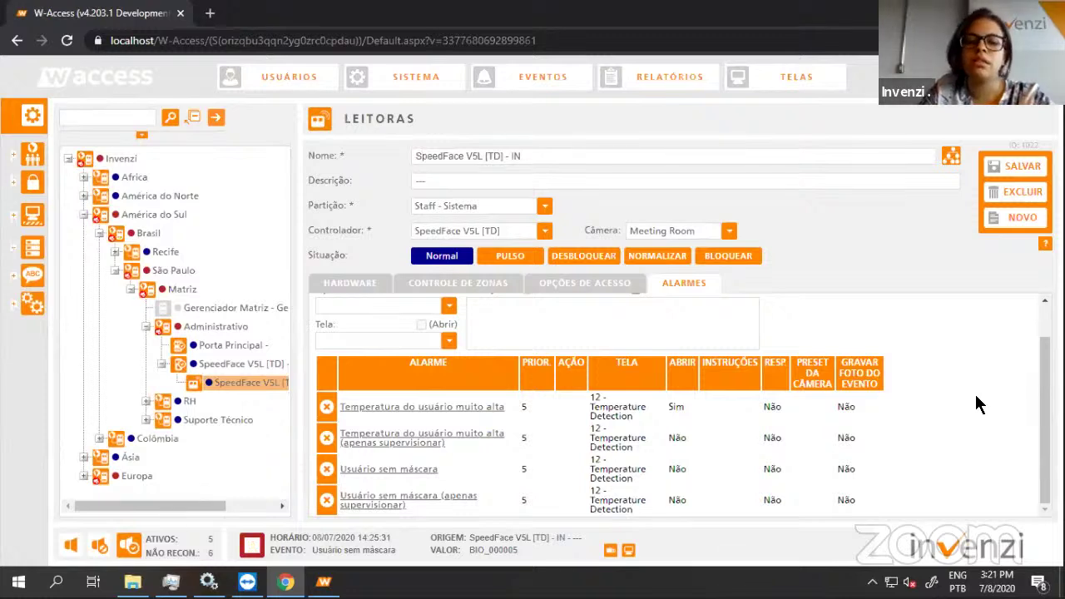
scroll(975, 398, up, 1)
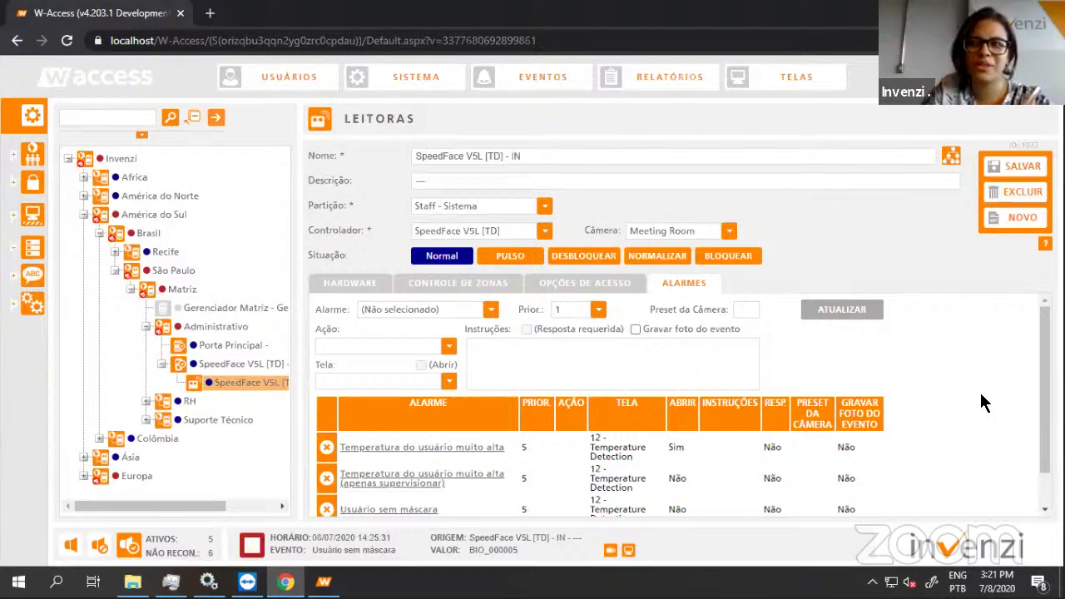
scroll(984, 401, down, 1)
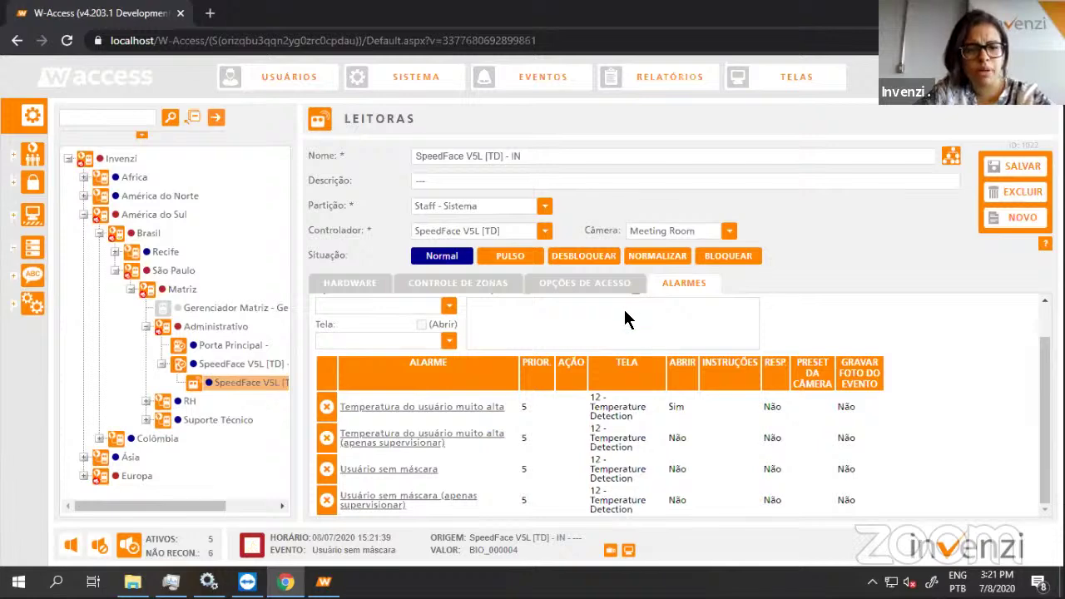
Switch to the Dash report viewer to check the user monitoring report for successive access events, minimizing it after each check.
click(324, 582)
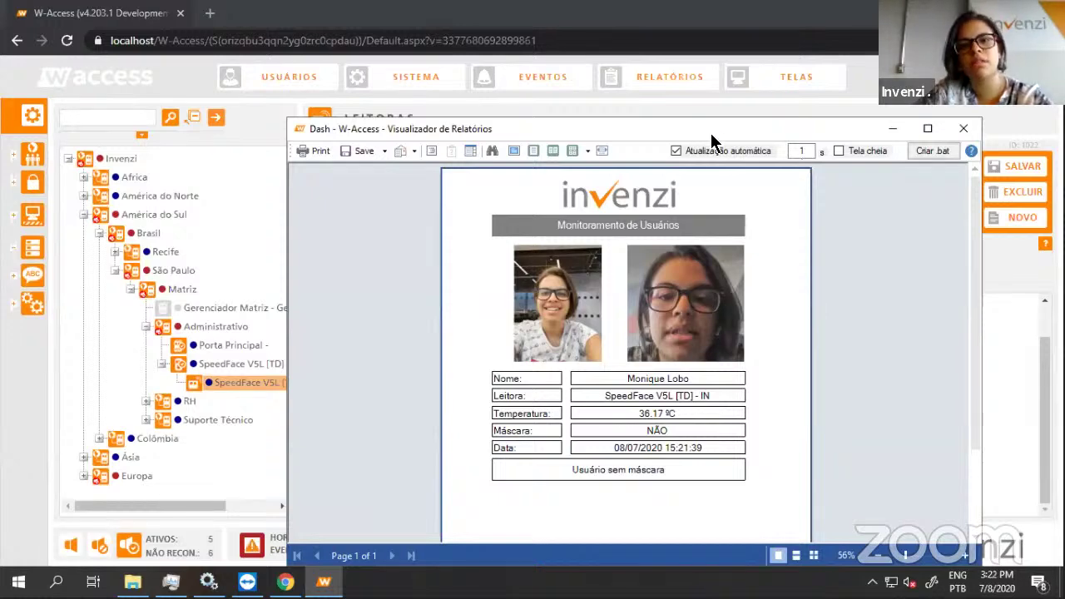
drag(711, 131, 565, 118)
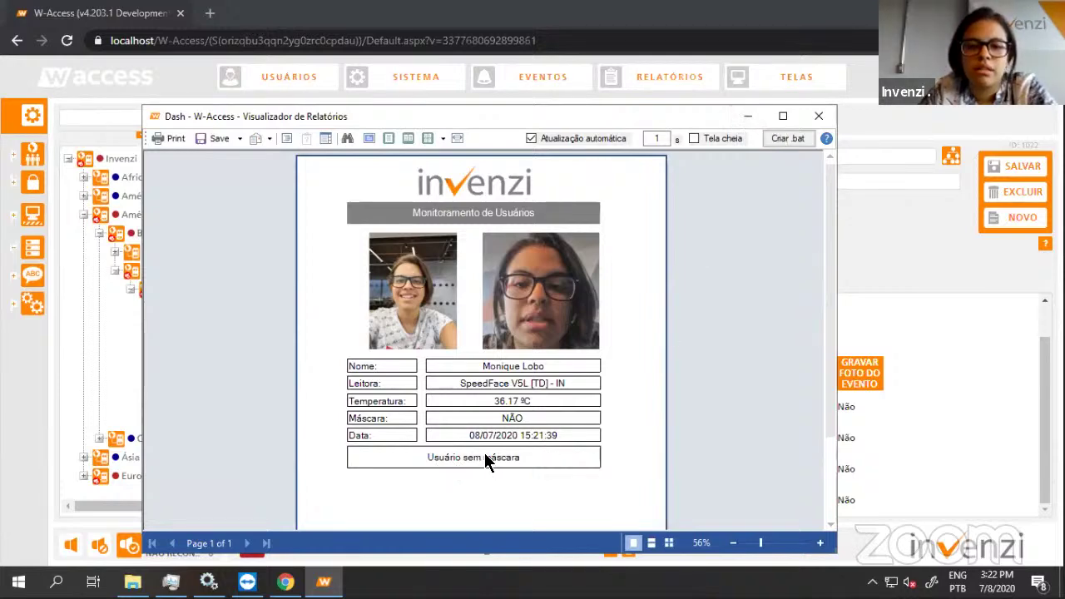
click(748, 117)
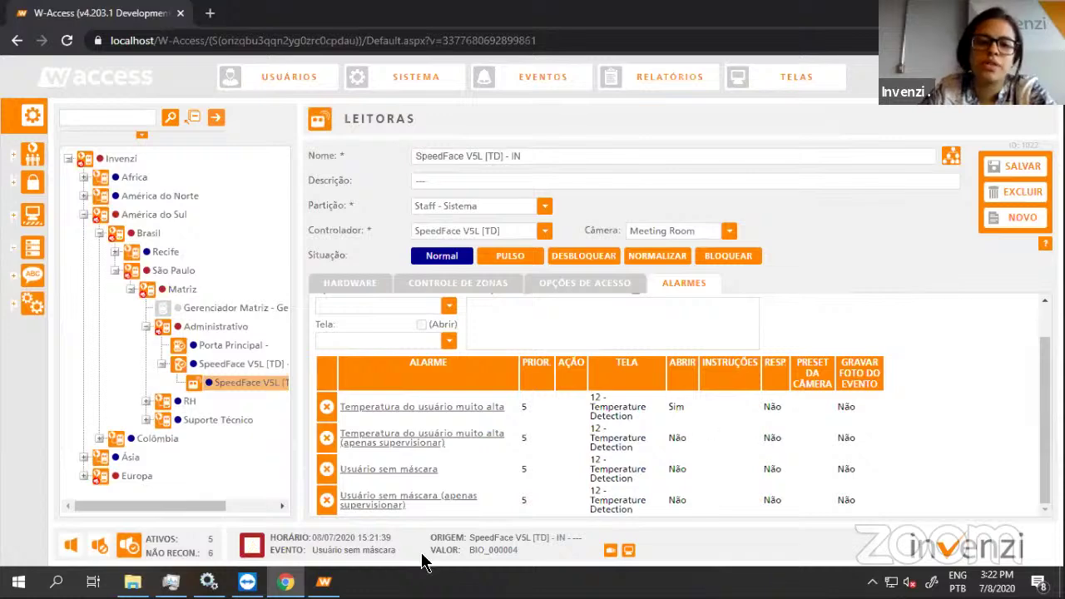
click(324, 582)
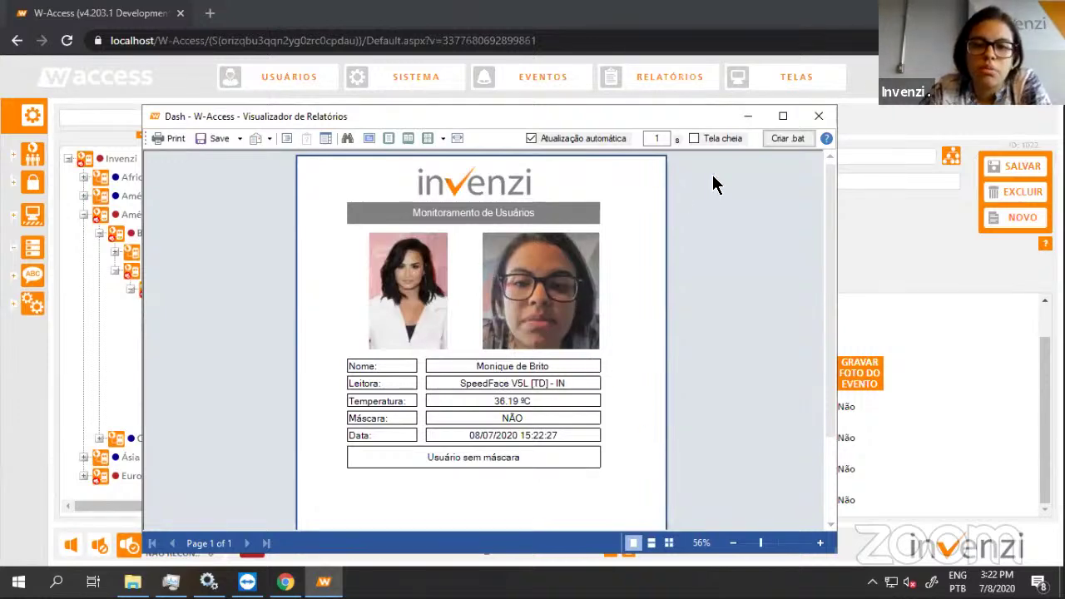
click(748, 118)
Disable automatic screen opening for the "Temperatura do usuário muito alta" alarm, update the alarm and save the reader.
scroll(856, 307, up, 1)
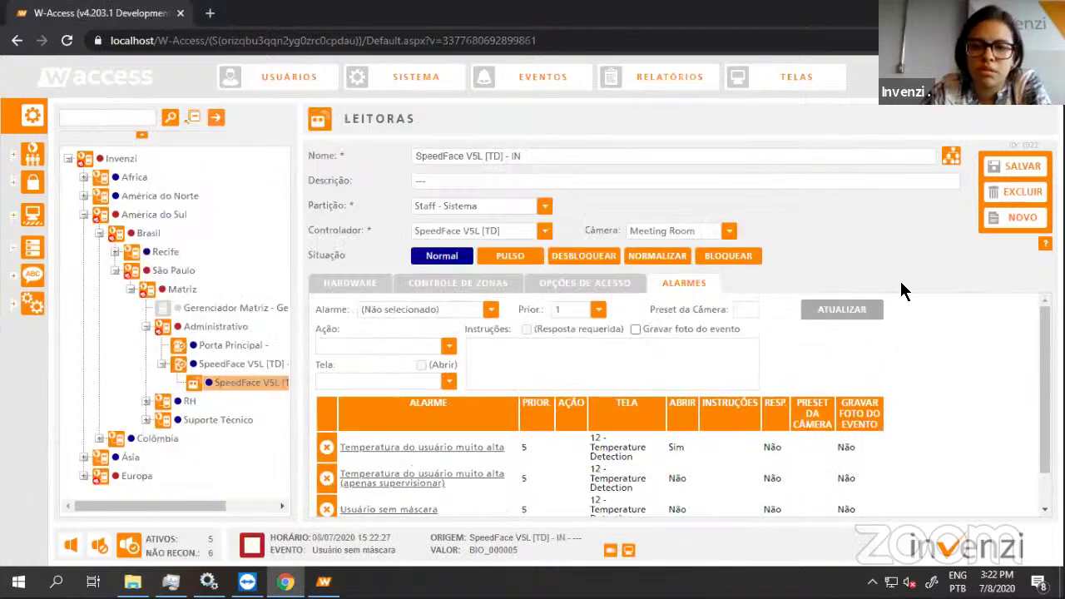
click(460, 449)
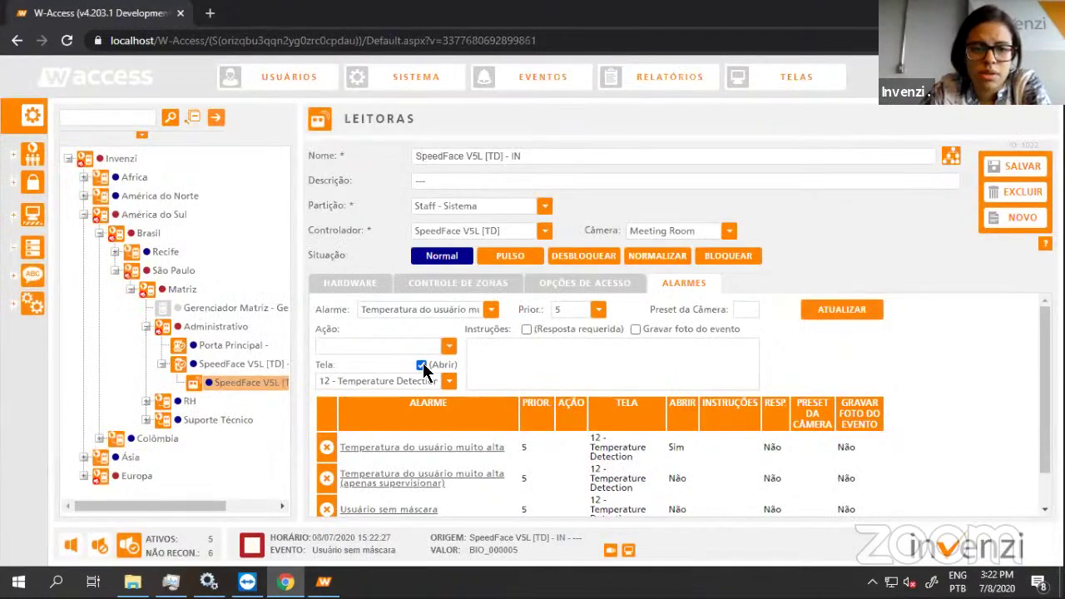
click(422, 365)
click(812, 315)
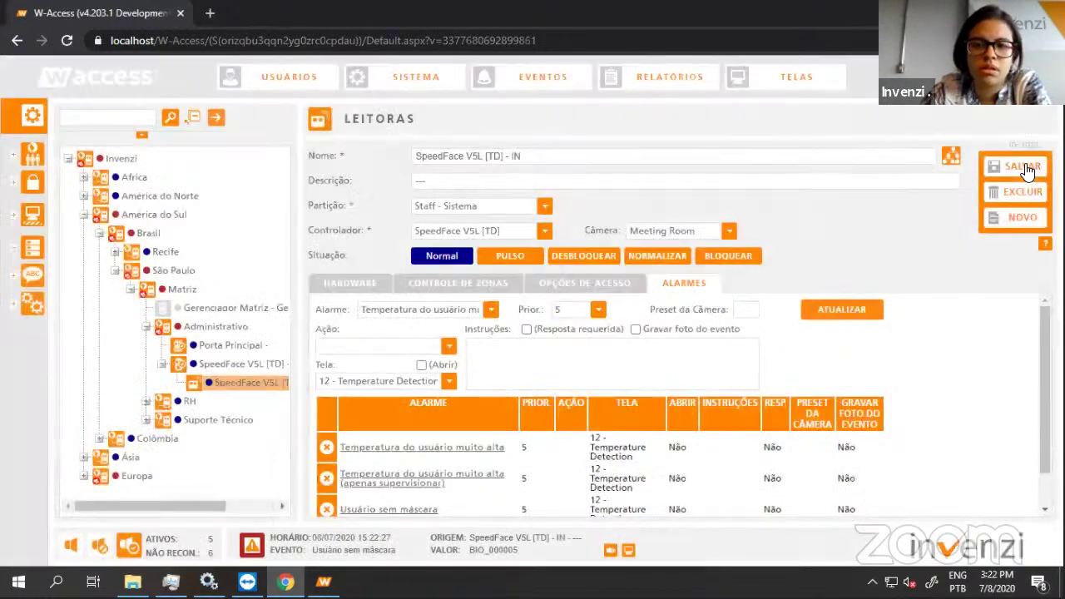
click(1029, 169)
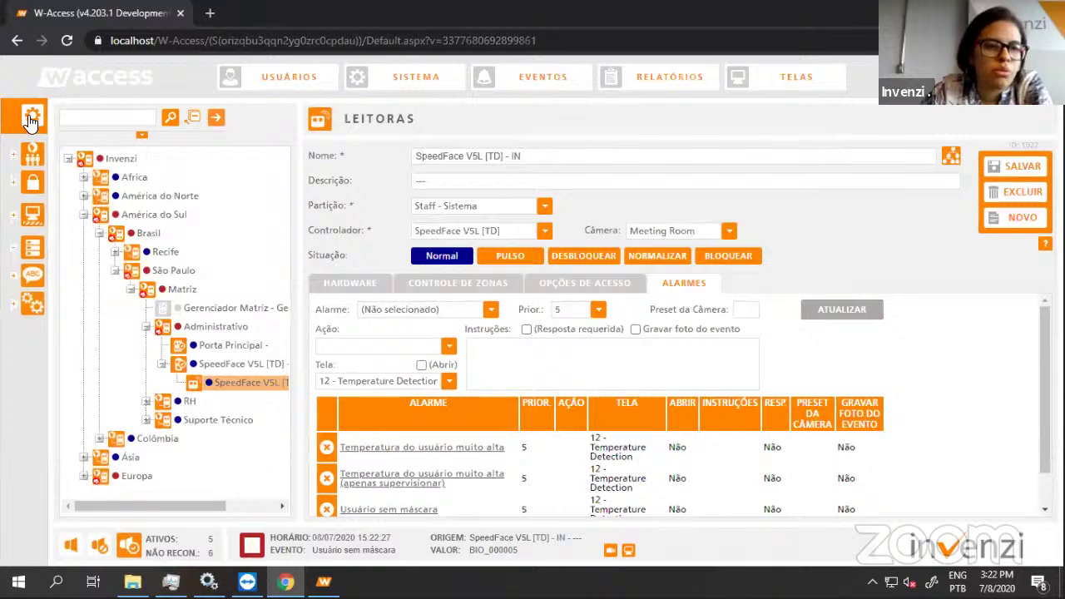
Open the hardware actions configuration and review the e-mail and program execution settings of "Ação ao salvar".
click(31, 120)
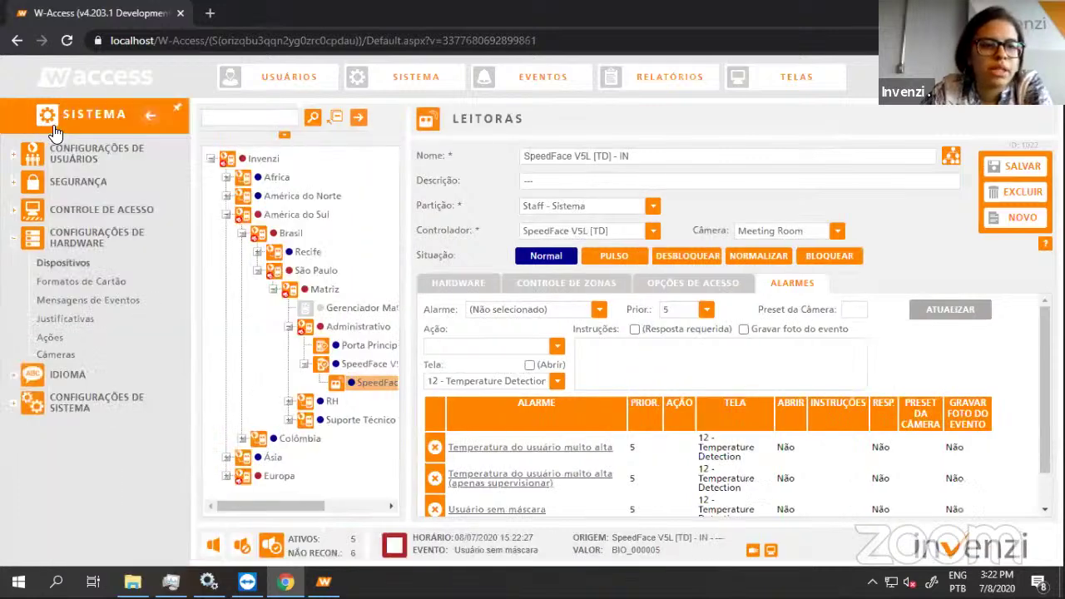
click(47, 341)
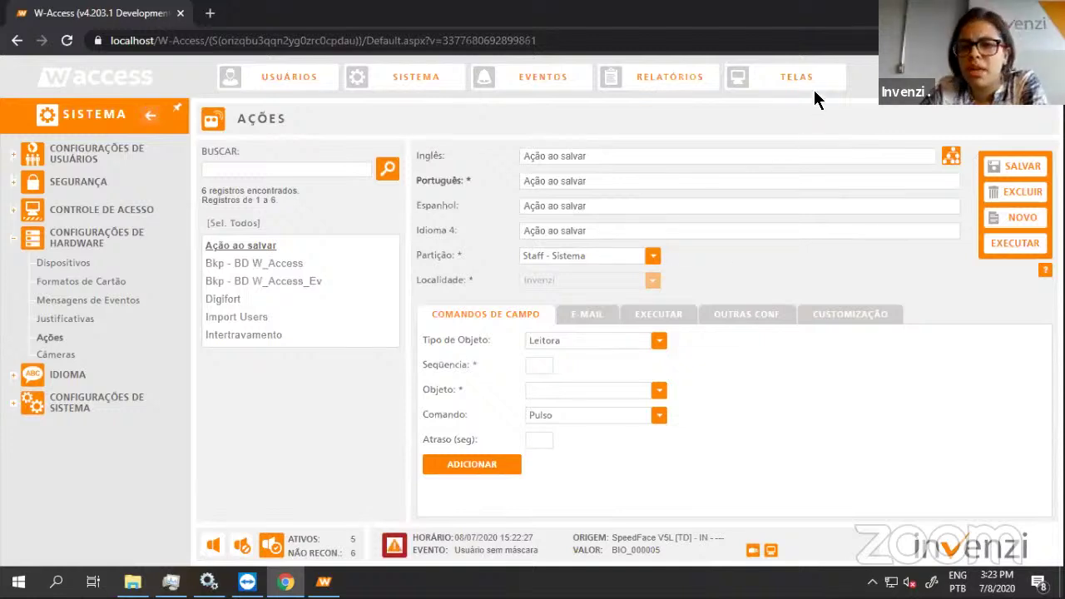
click(601, 322)
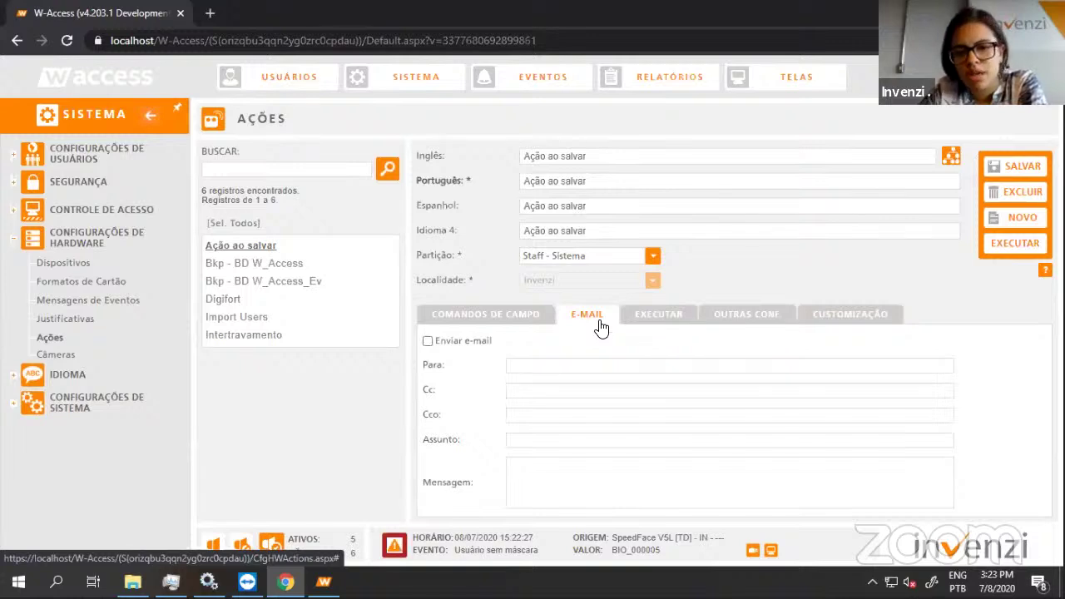
click(659, 321)
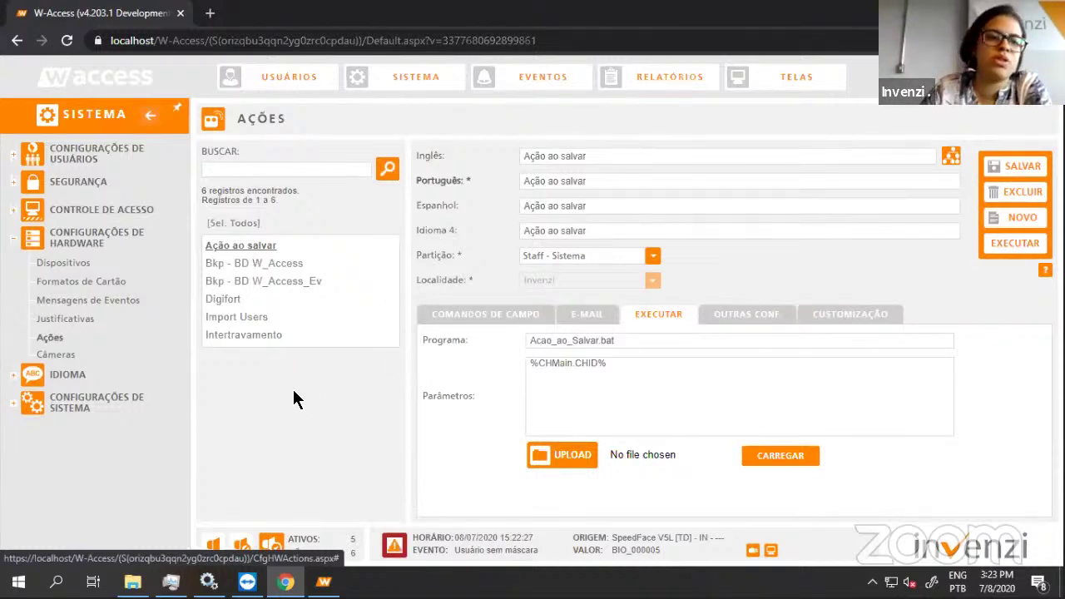
Open the employee's record from the user list and view the details of the assigned "Reconhecimento Facial" access level.
click(268, 80)
scroll(462, 299, down, 1)
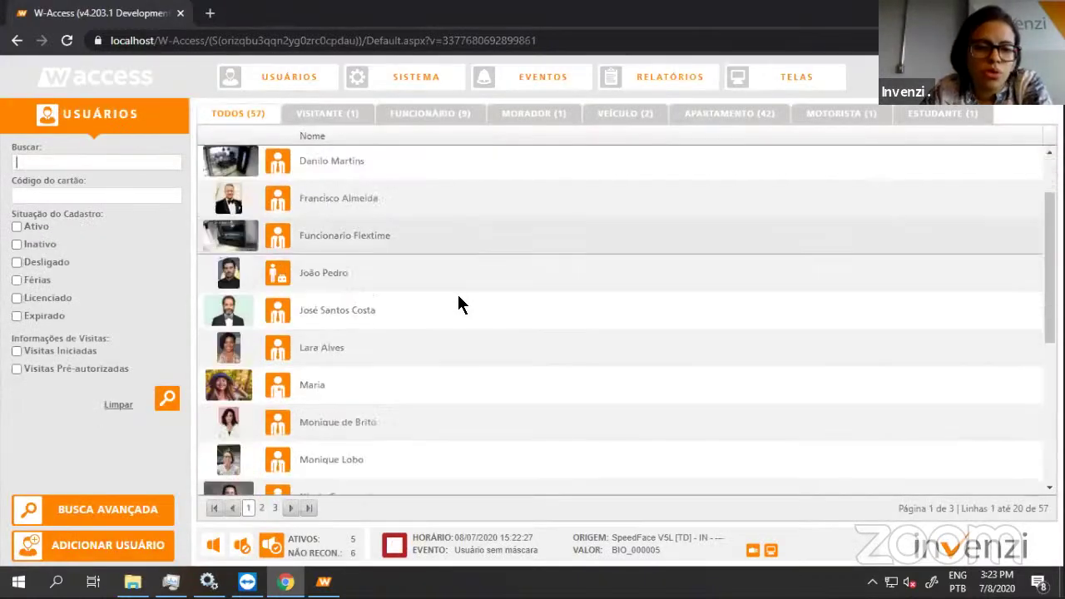
scroll(458, 303, down, 1)
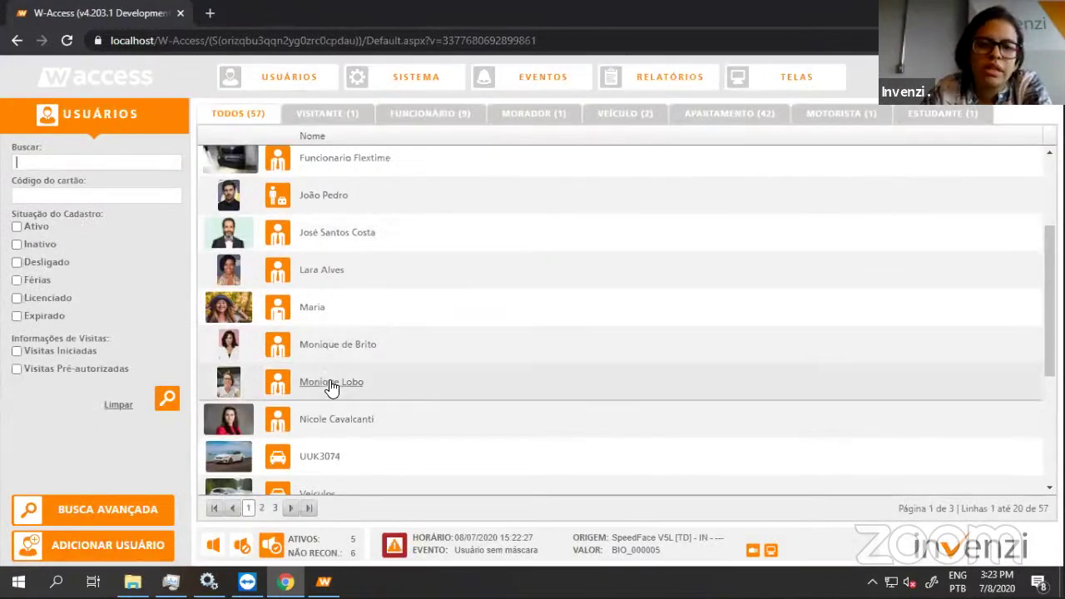
click(329, 384)
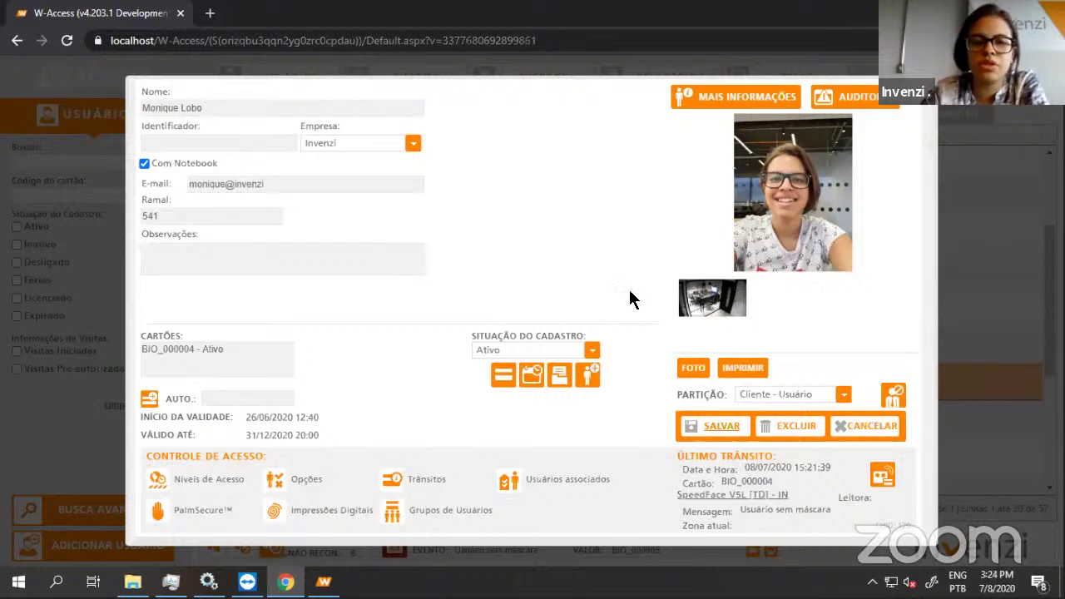
click(223, 484)
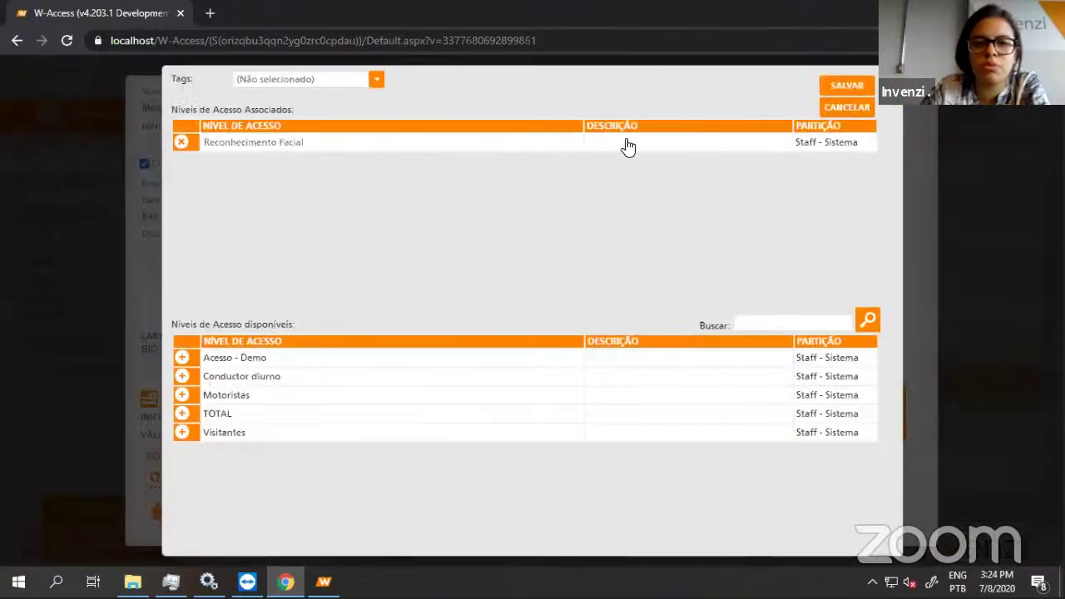
click(628, 144)
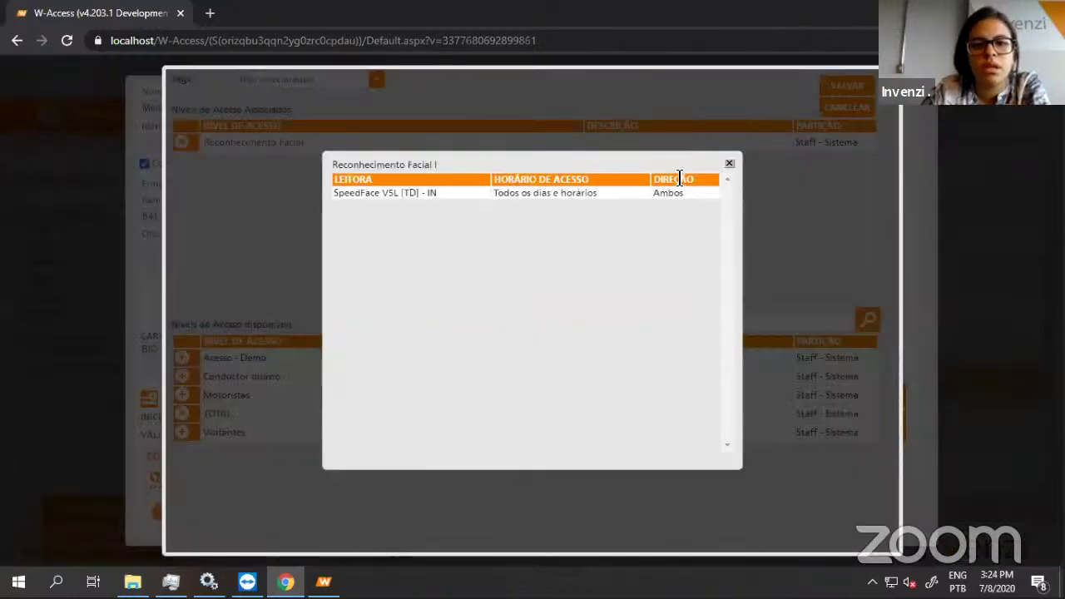
Close the access level details, save the employee's access levels and view the registered fingerprints, cancelling the biometrics window.
click(729, 163)
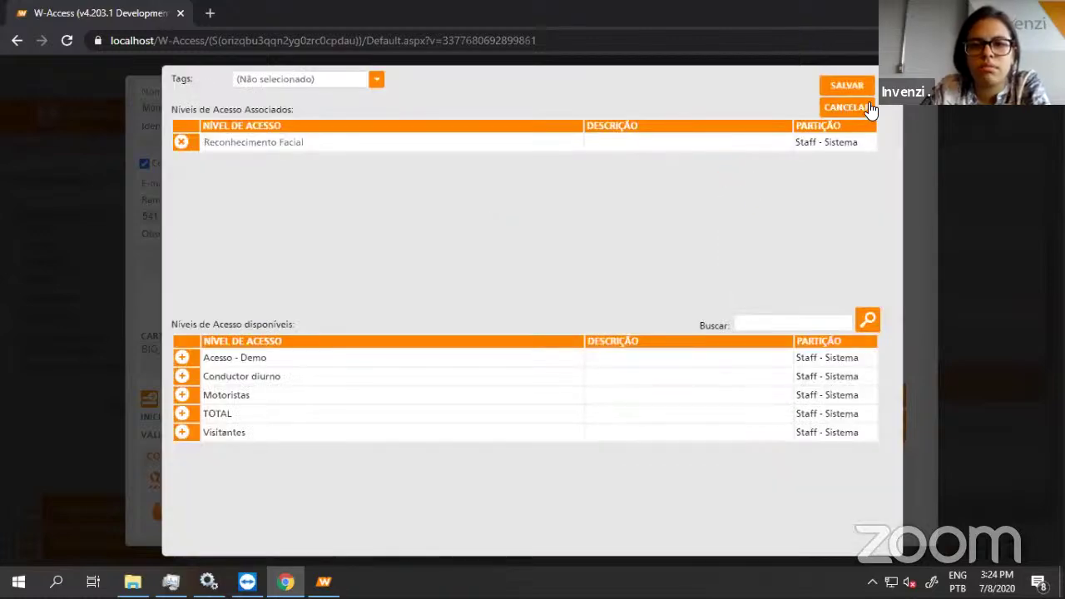
click(846, 85)
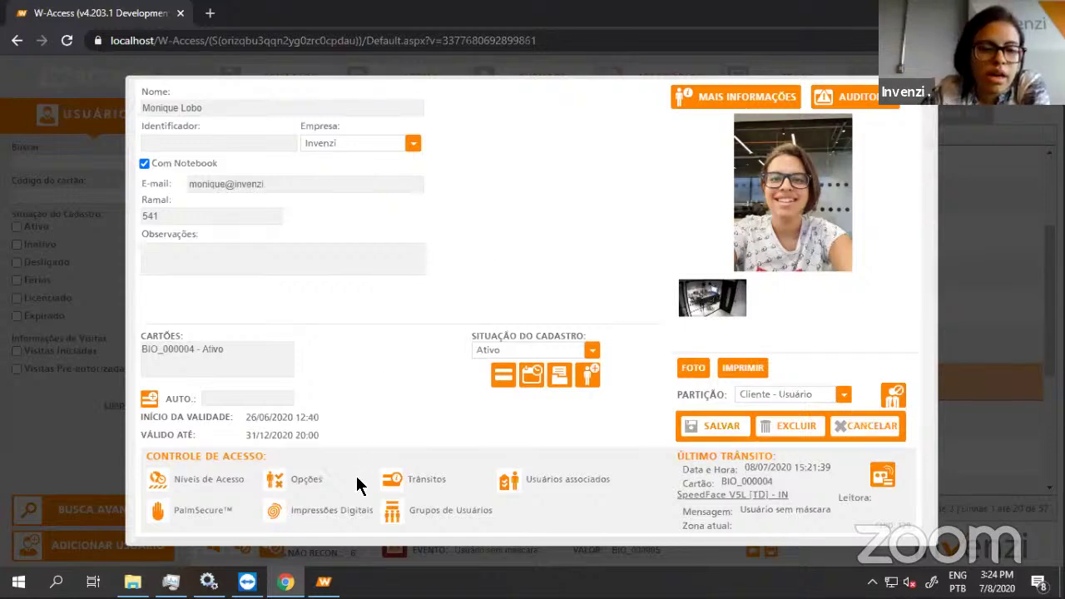
click(352, 510)
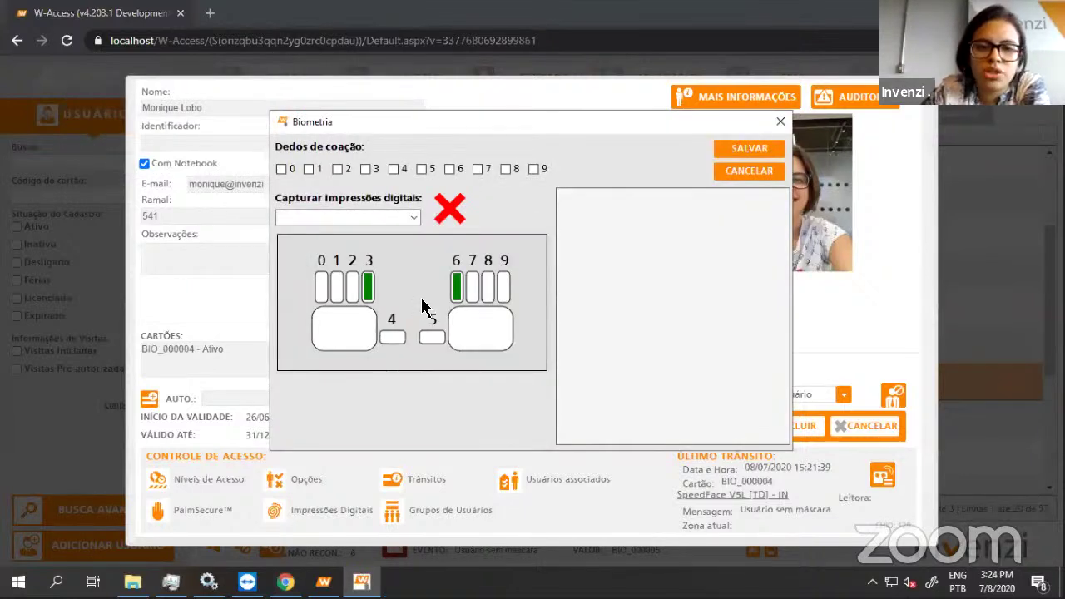
click(745, 172)
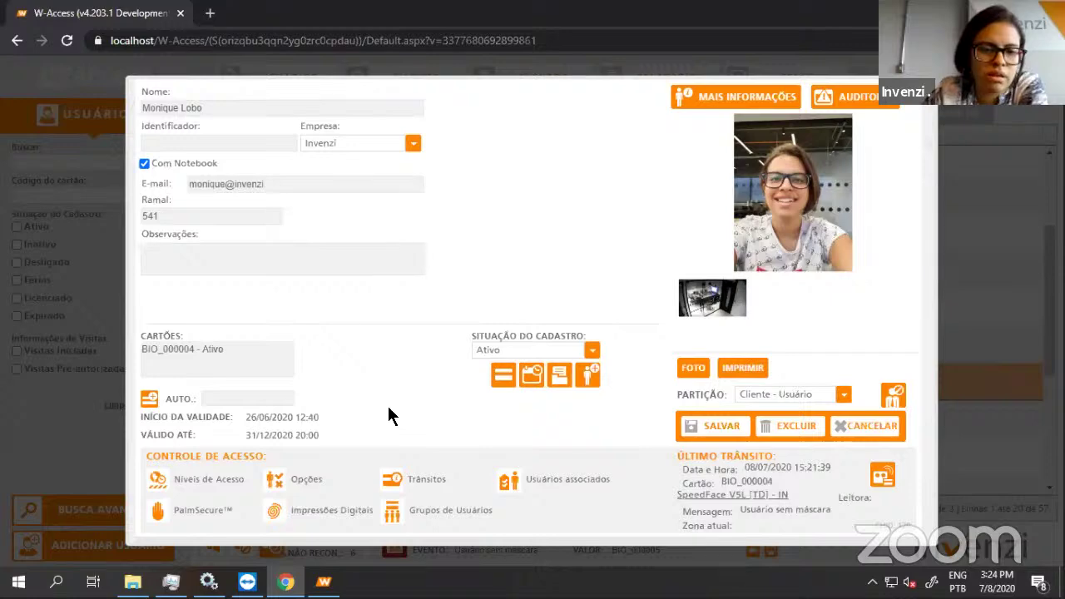
Review the employee's access control options and the associated vehicle, cancelling both dialogs without changes.
click(304, 480)
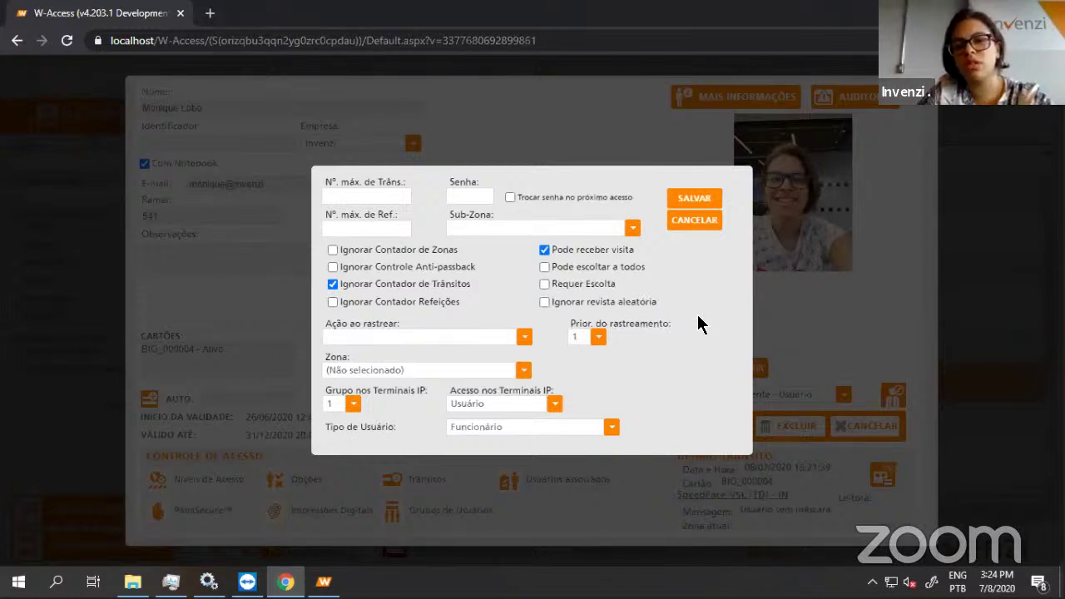
click(692, 221)
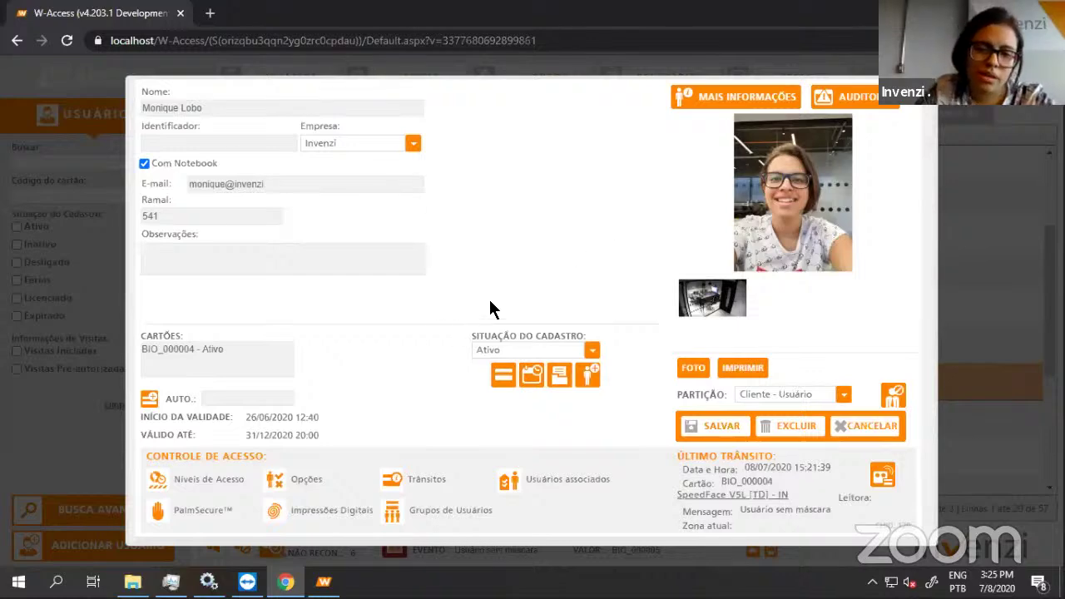
click(568, 479)
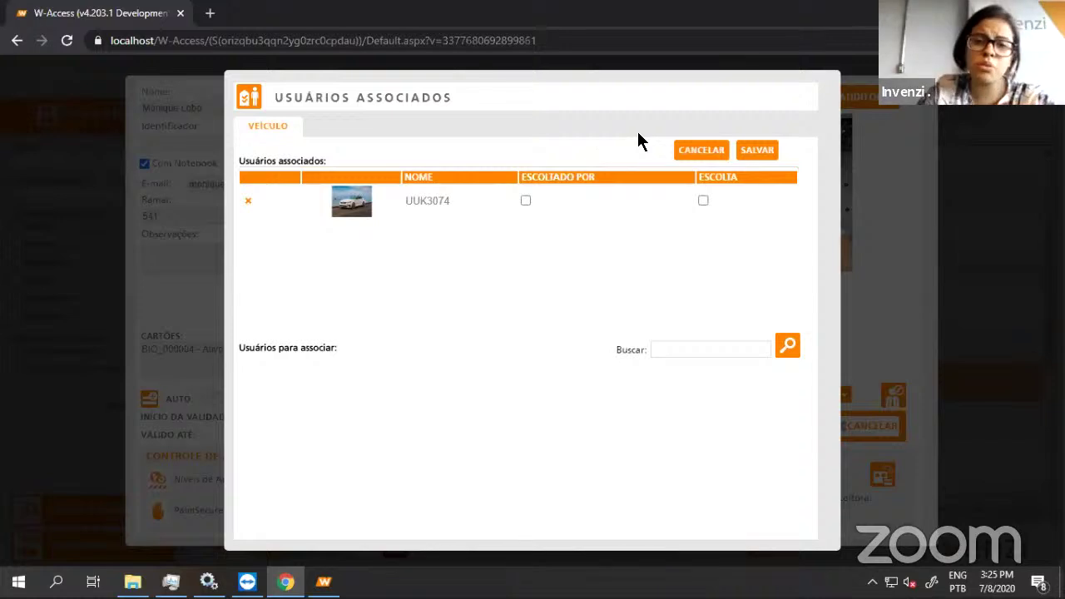
click(689, 150)
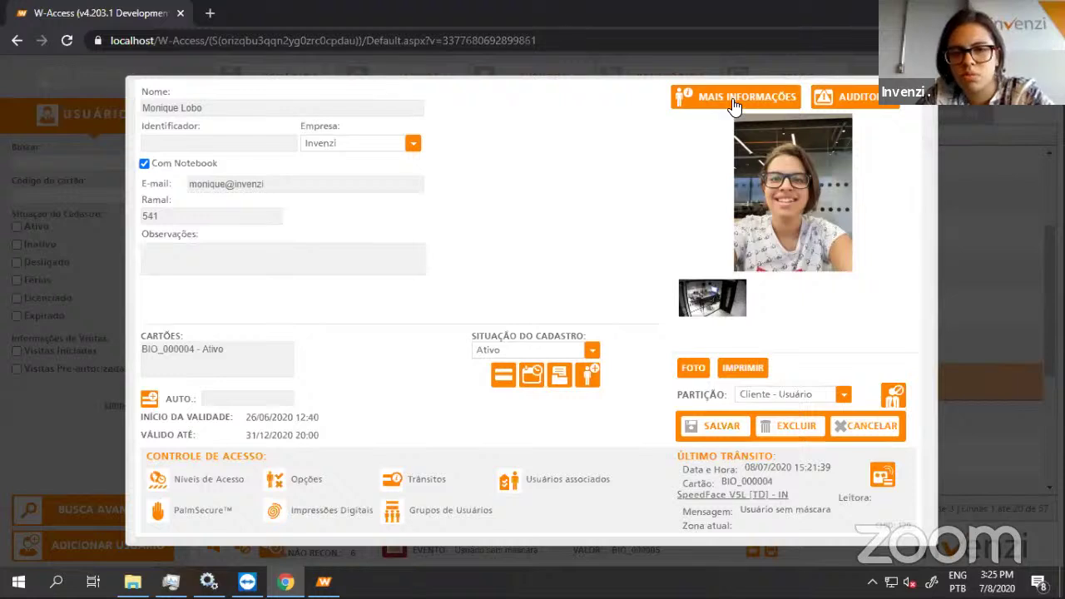
Search the employee's audit records with an initial date of 01/06/2020, then close the audit and the employee record.
click(868, 101)
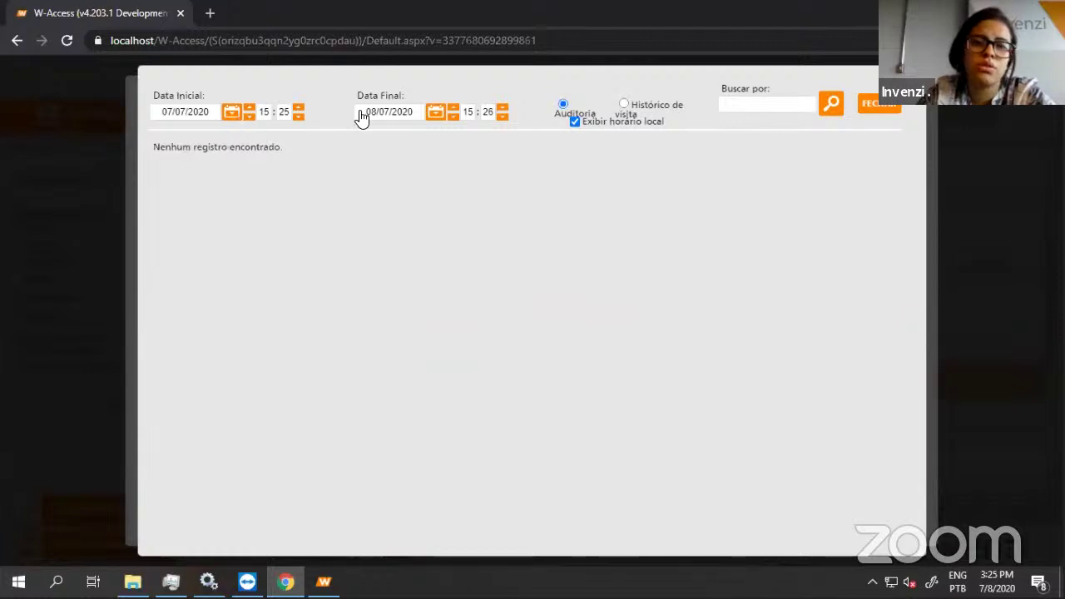
click(236, 116)
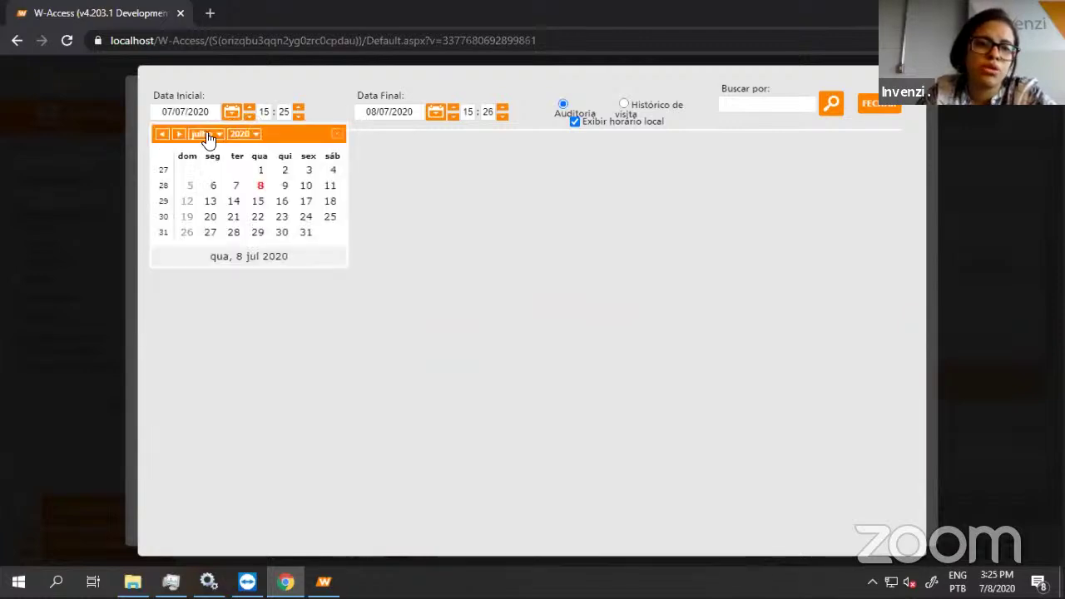
click(208, 134)
click(208, 207)
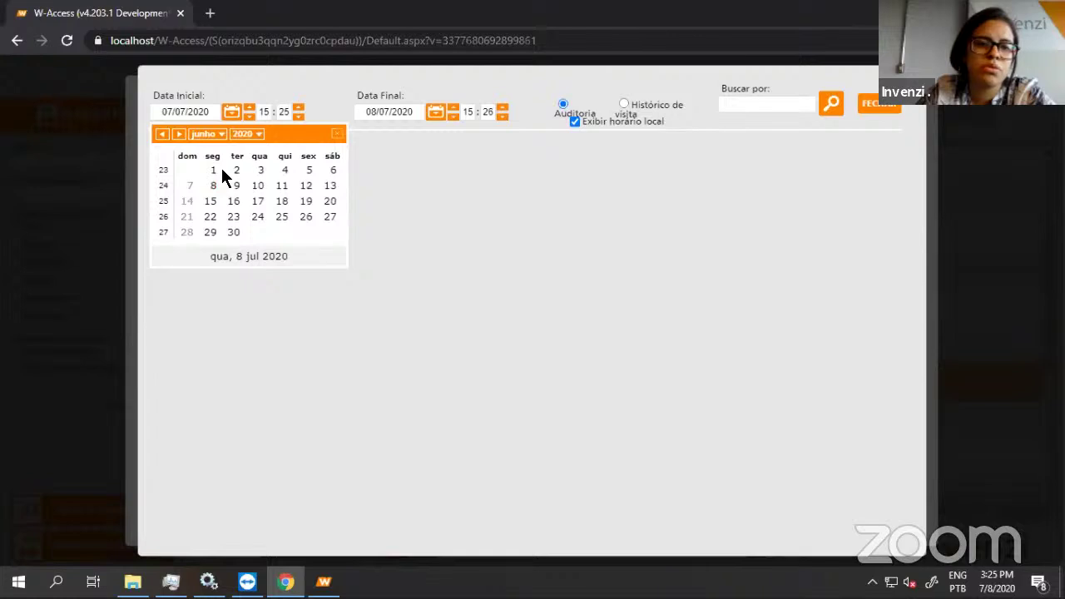
click(213, 170)
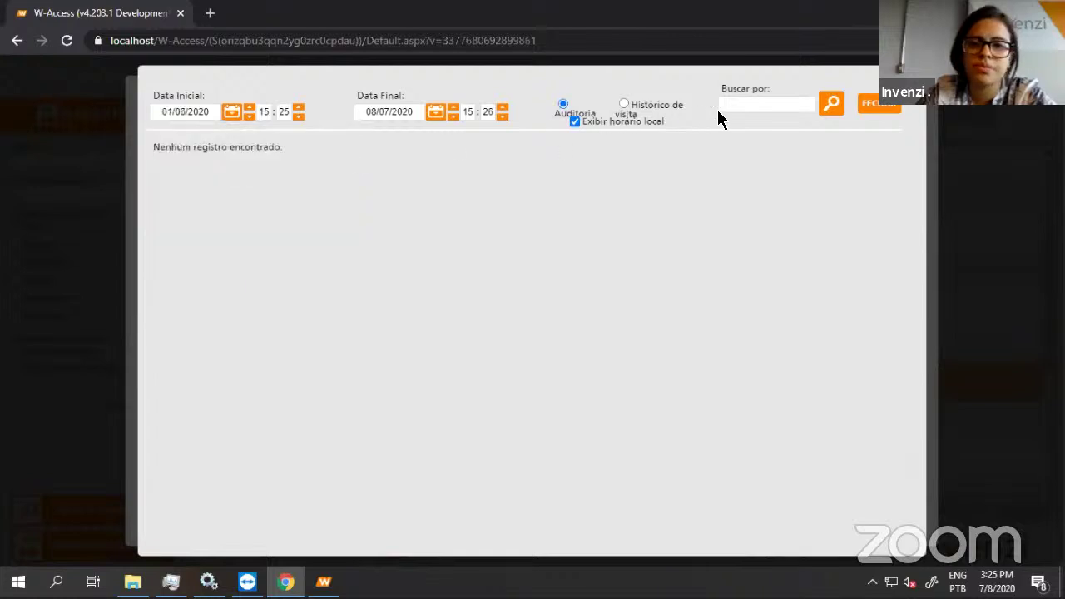
click(830, 107)
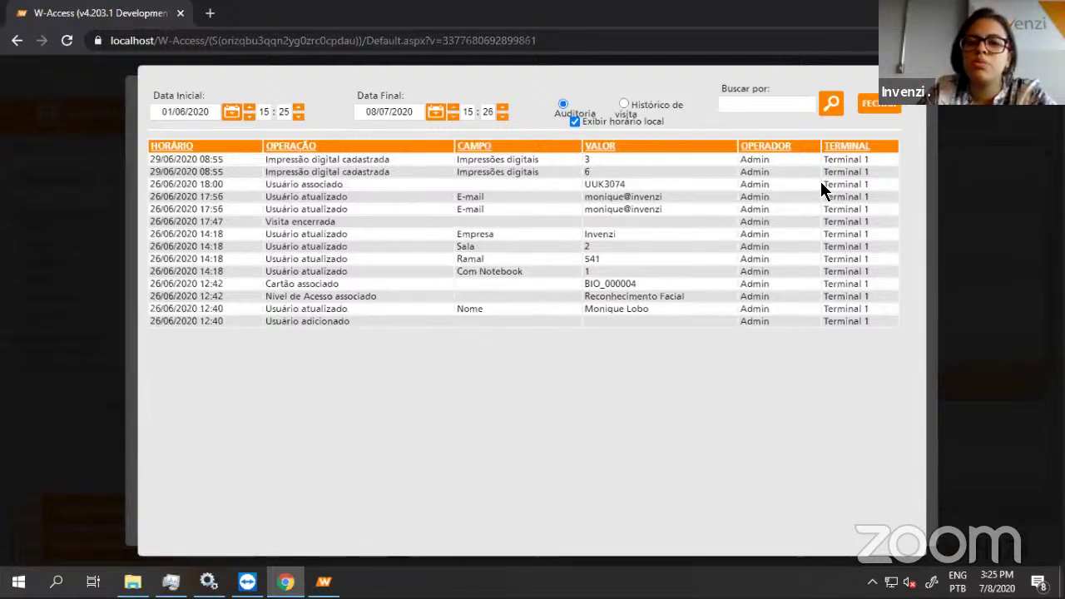
click(878, 114)
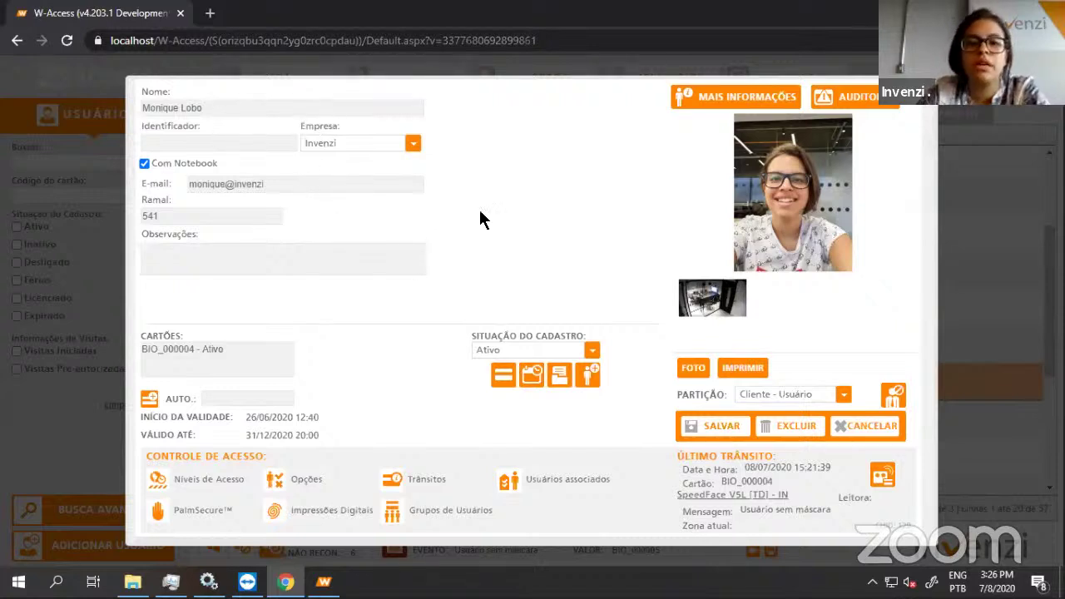
click(909, 104)
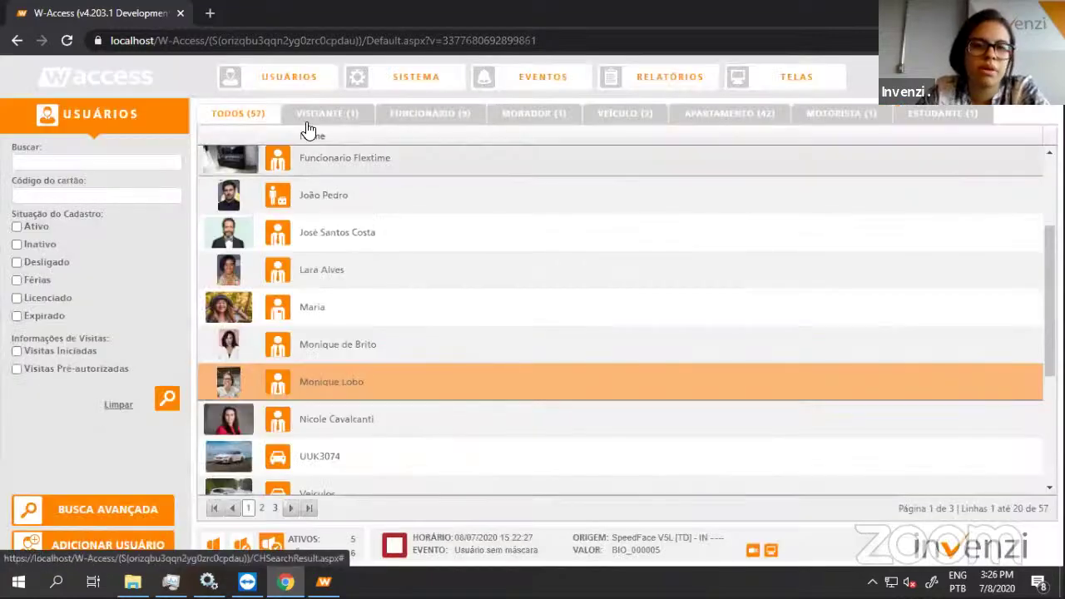
Open the user screen layout settings and load the "Principal" screen layout for the "Funcionário" user type.
click(406, 76)
click(77, 155)
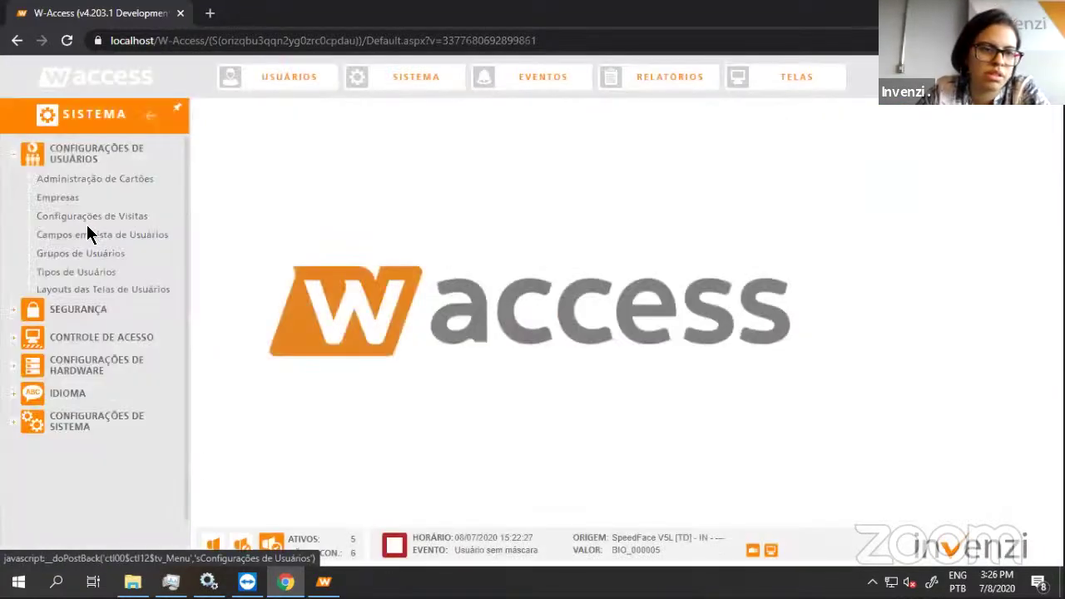
click(98, 293)
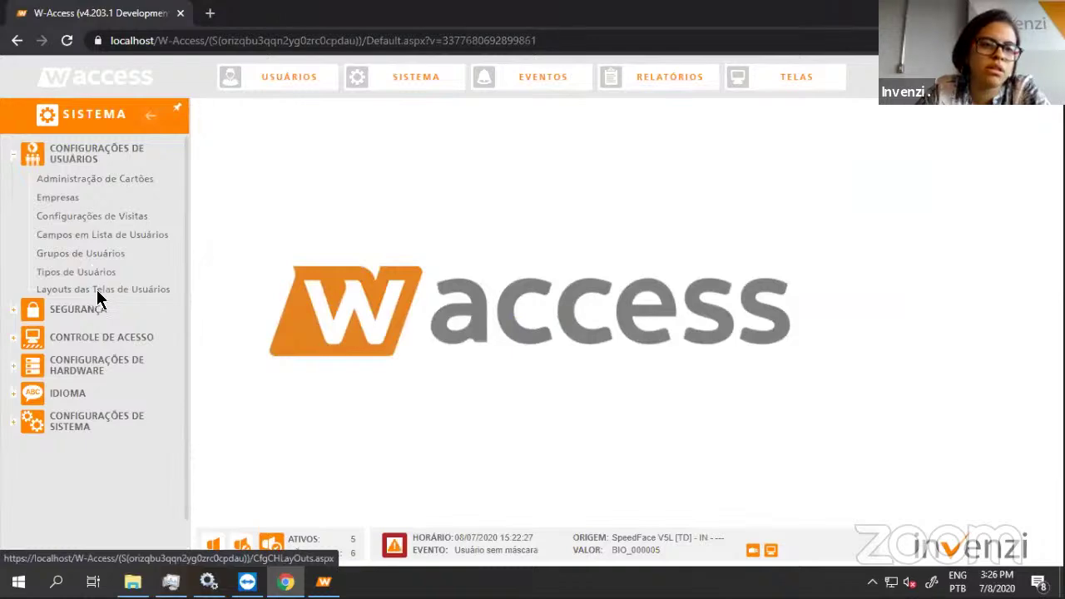
click(383, 376)
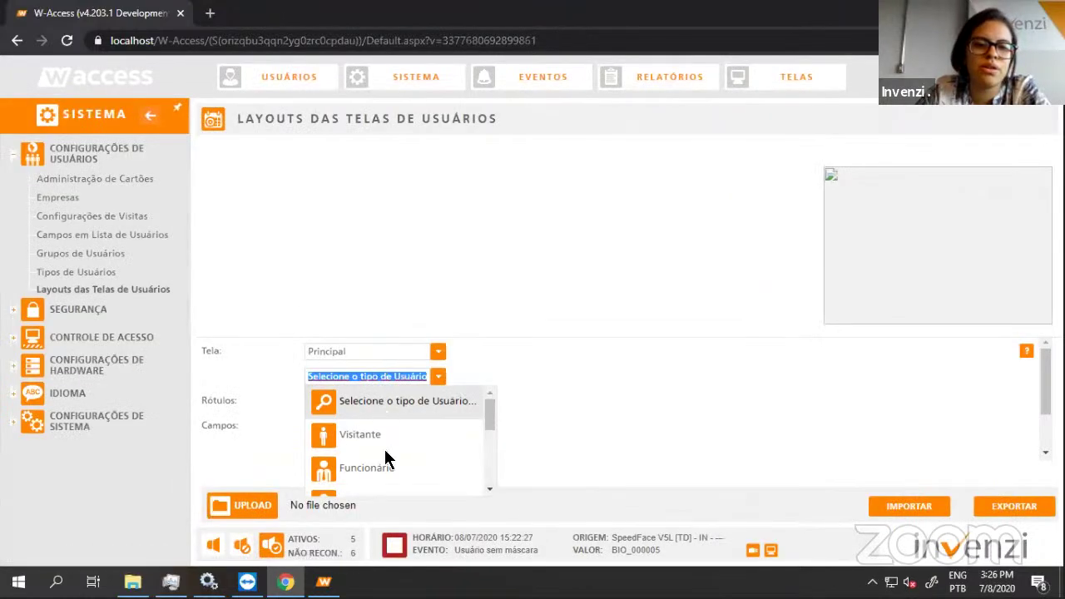
click(385, 460)
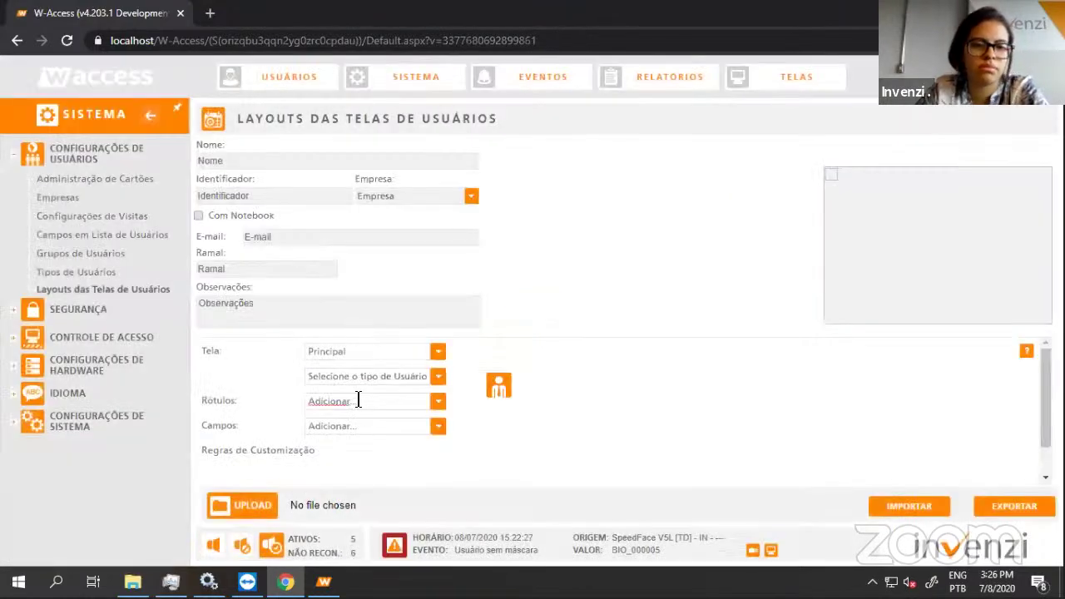
Add a "Data de Nascimento" label and its field to the layout, placing them beside the "Ramal" label and field.
click(358, 401)
text(Data de Nascimento)
key(Return)
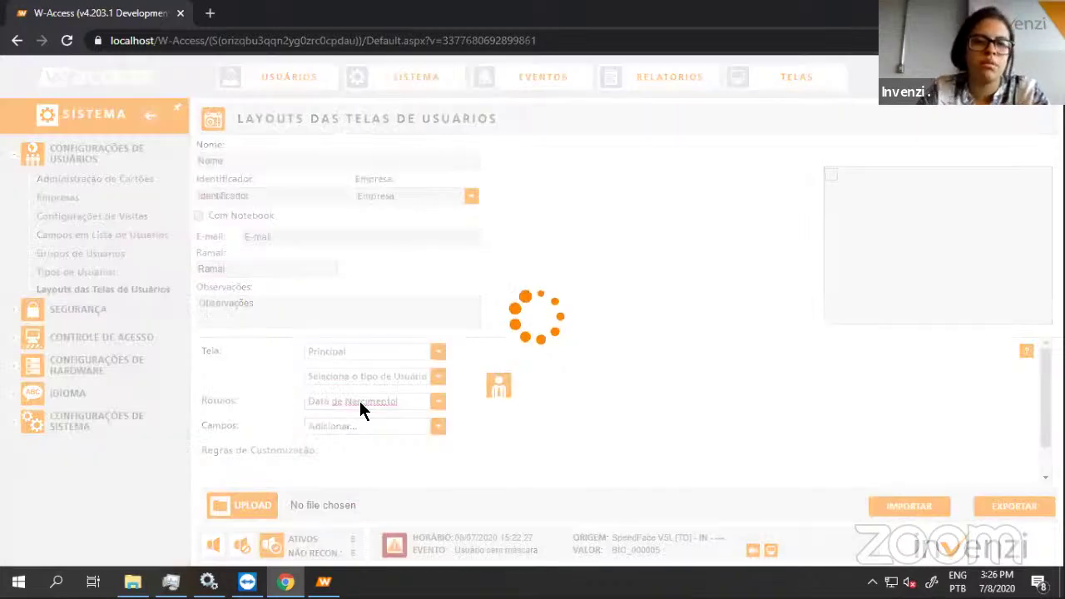
drag(562, 270, 389, 263)
text(Data de Nascimento)
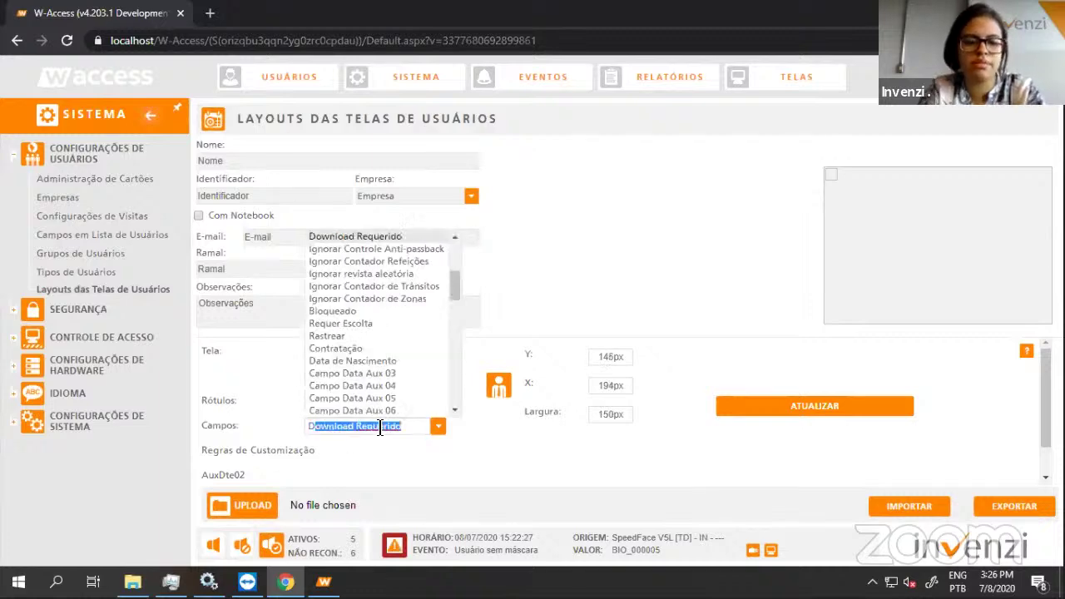
key(Return)
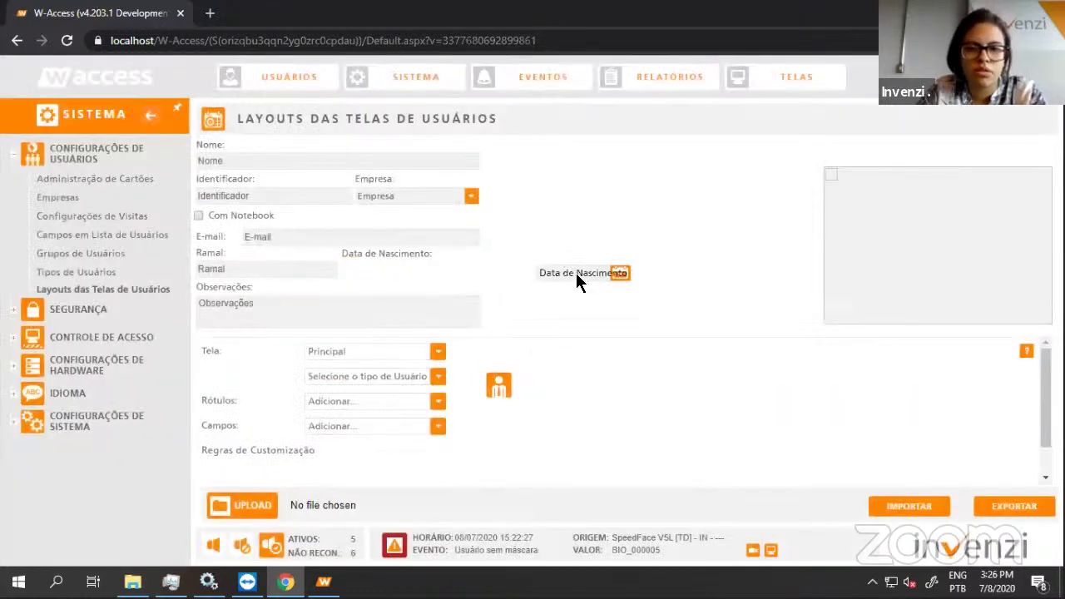
drag(577, 281, 389, 275)
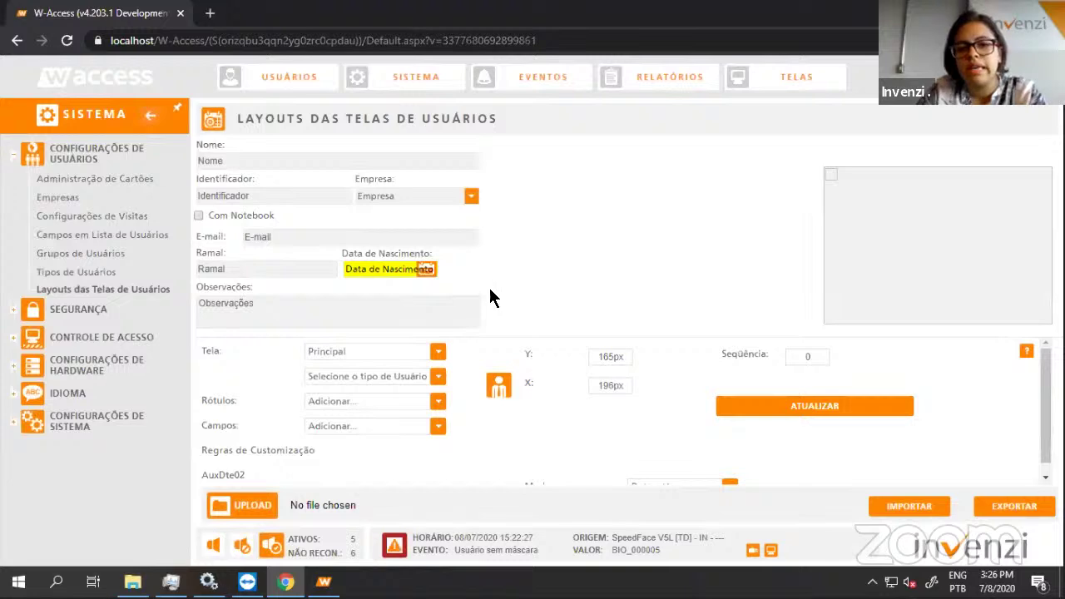
Set the "Data de Nascimento" field's mode to "Somente Data" and update the field.
scroll(697, 430, down, 1)
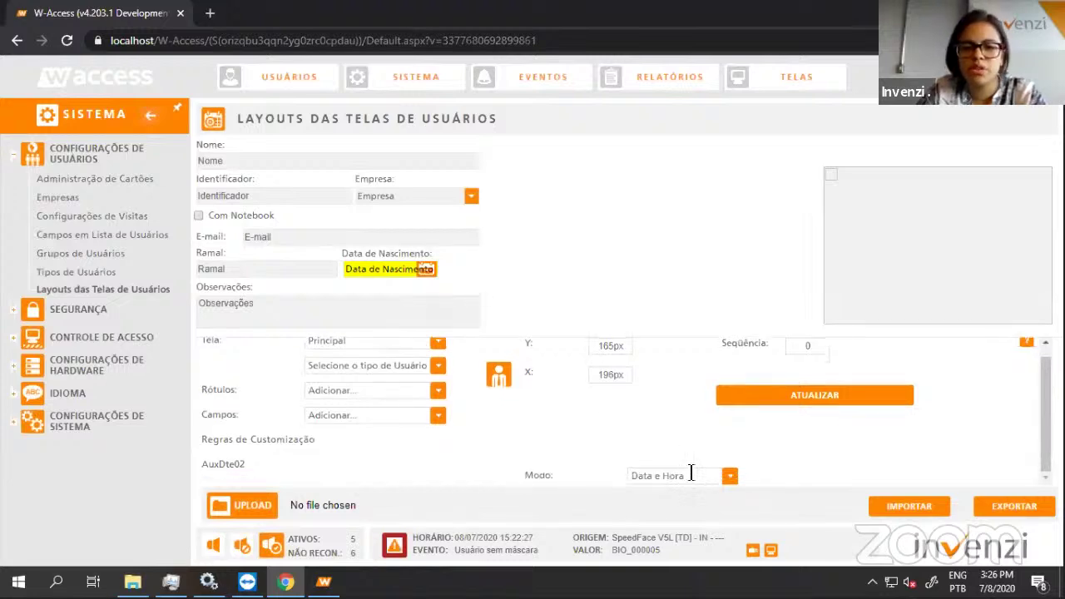
click(689, 475)
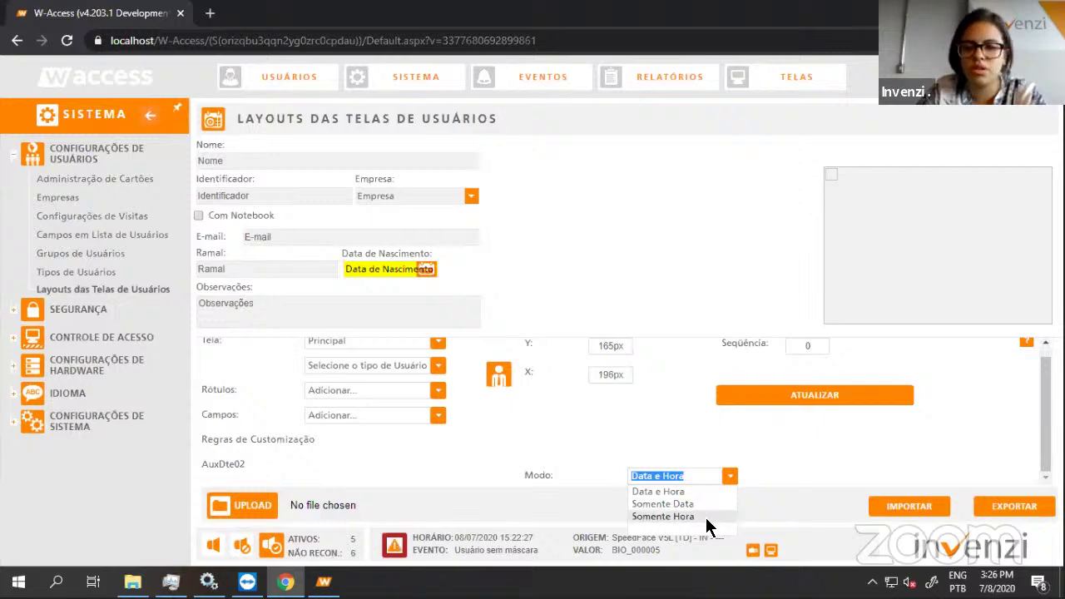
click(704, 502)
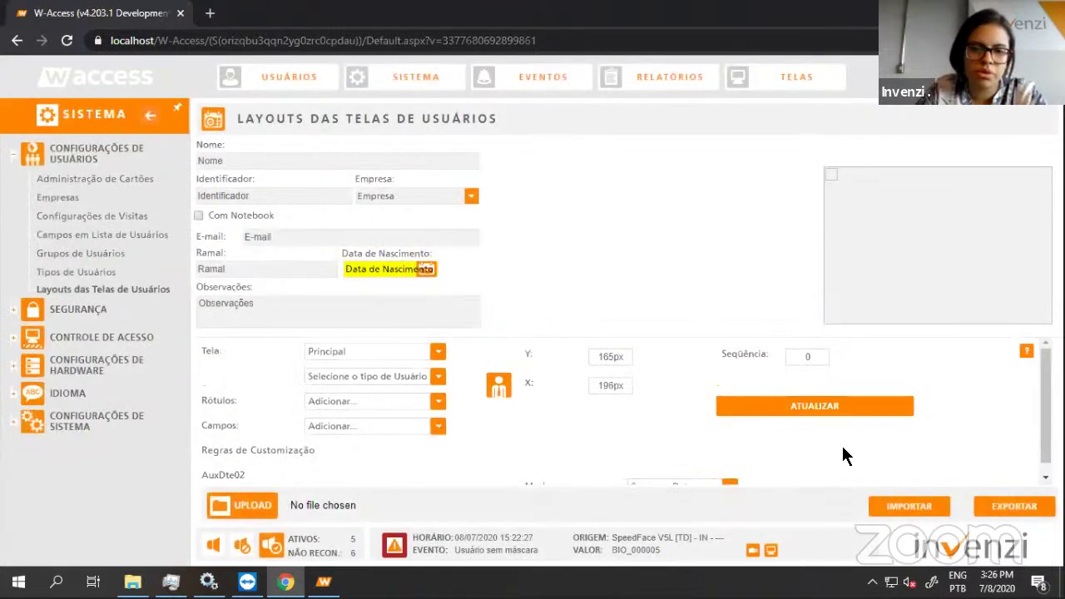
click(790, 398)
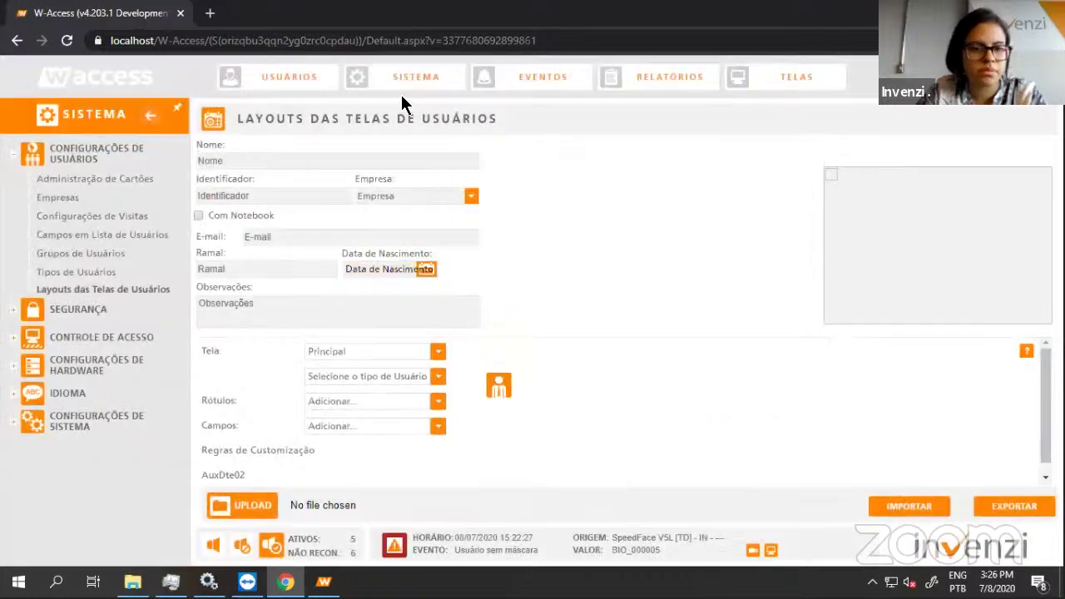
Open the employee's record, try picking a date in the new date of birth field and close the record without saving.
click(105, 86)
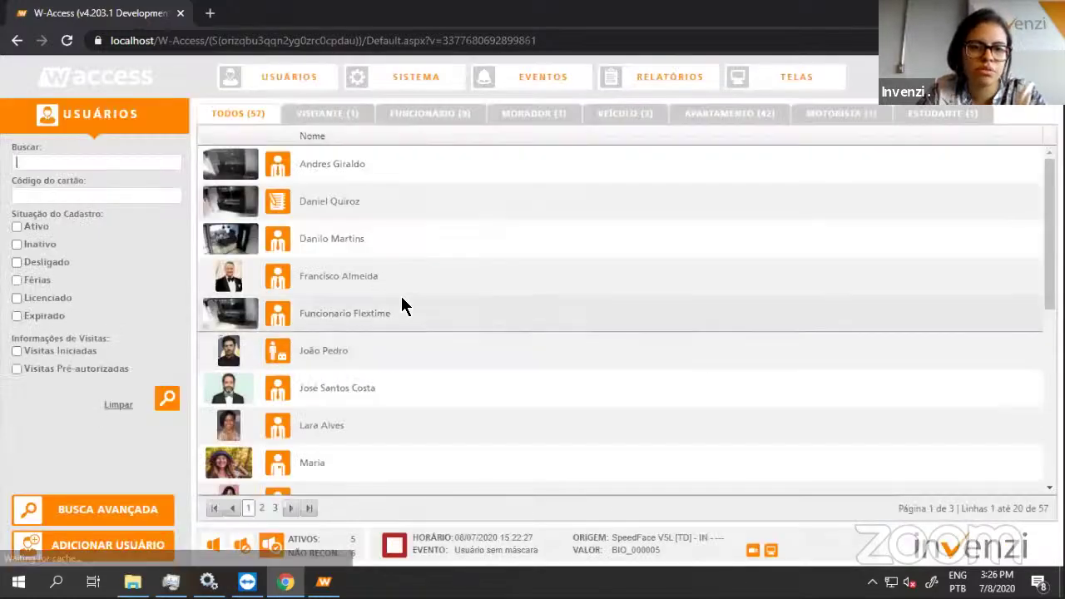
scroll(391, 350, down, 3)
click(332, 305)
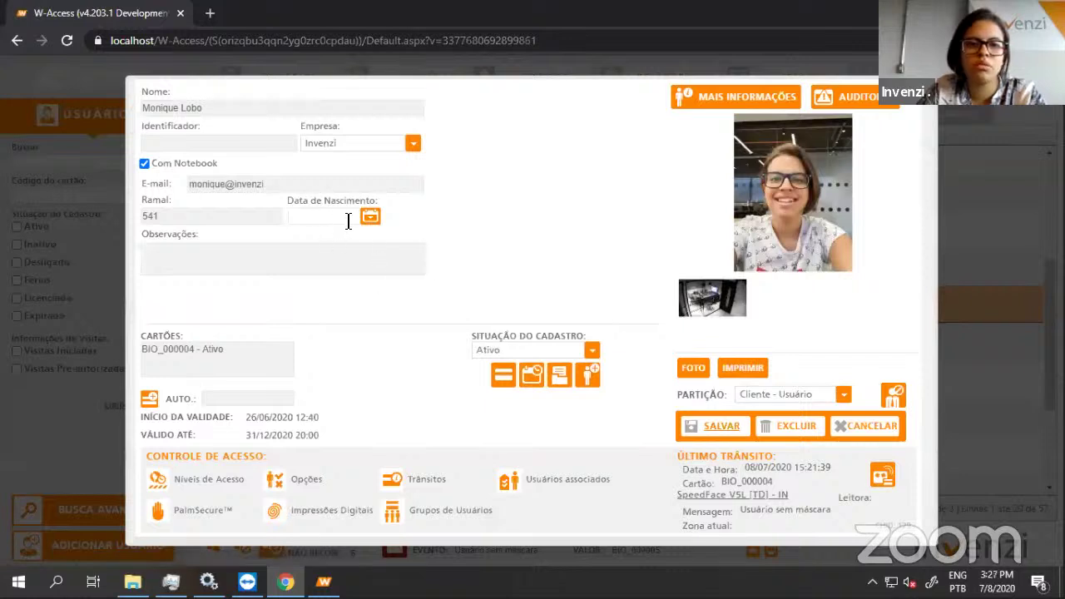
click(369, 218)
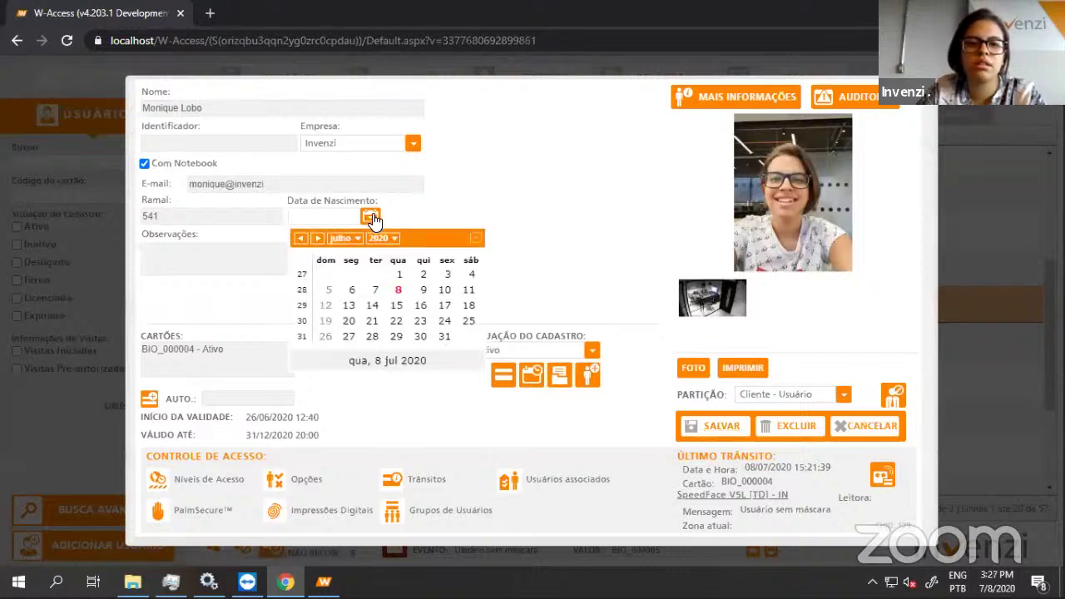
click(422, 276)
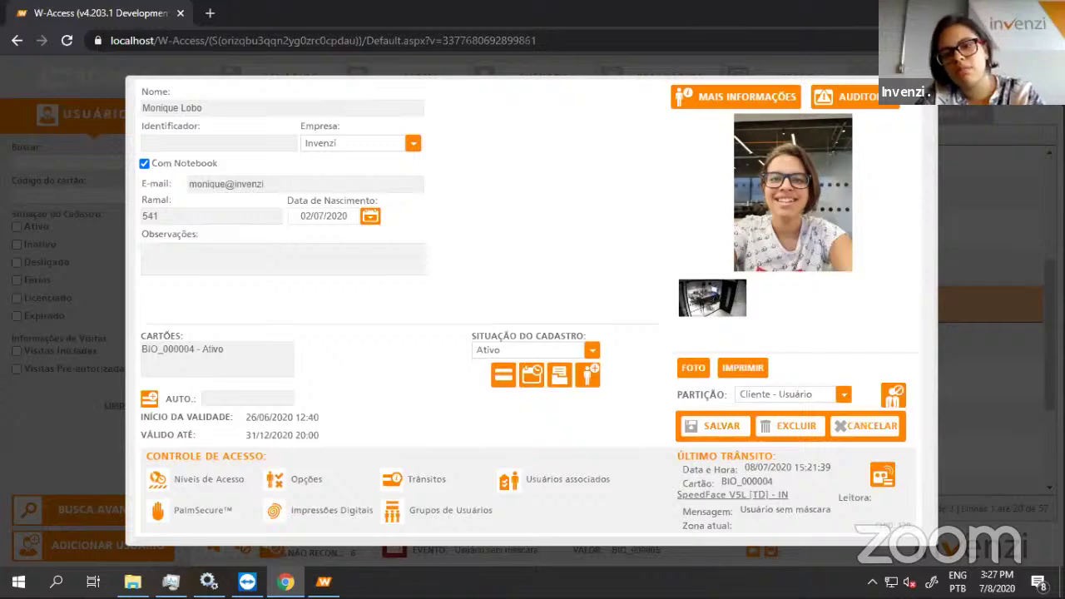
key(Escape)
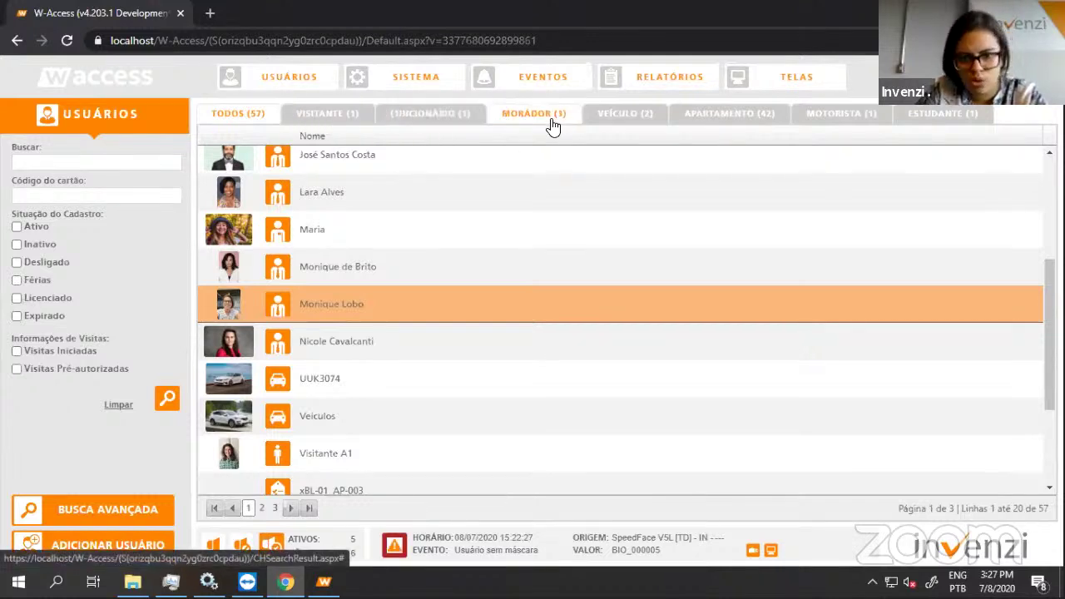
Open the events list and examine the user temperature and mask details in the "Usuário sem máscara" events.
click(401, 79)
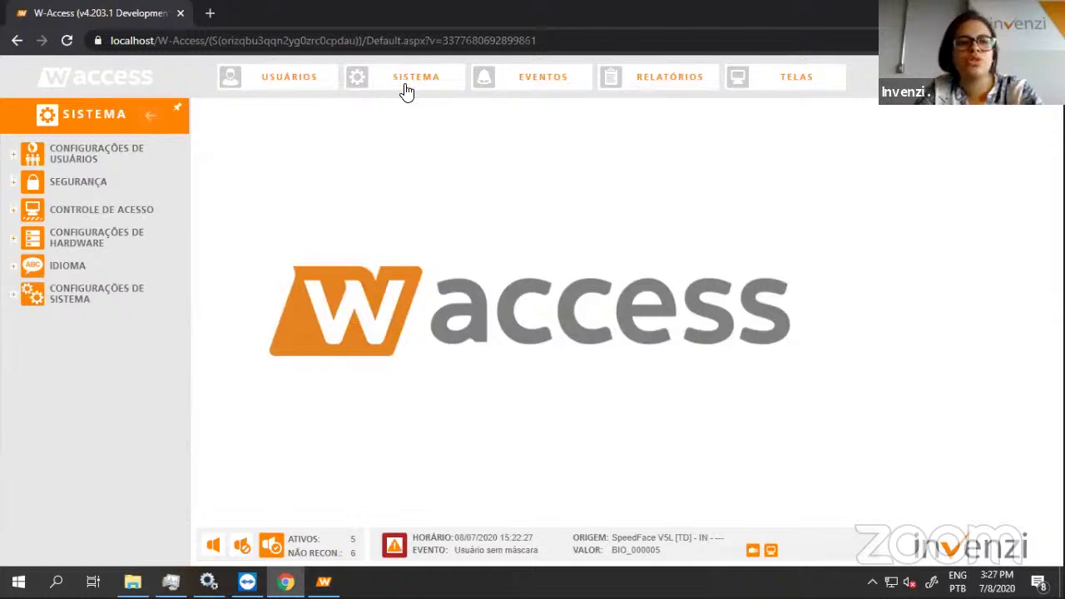
click(532, 83)
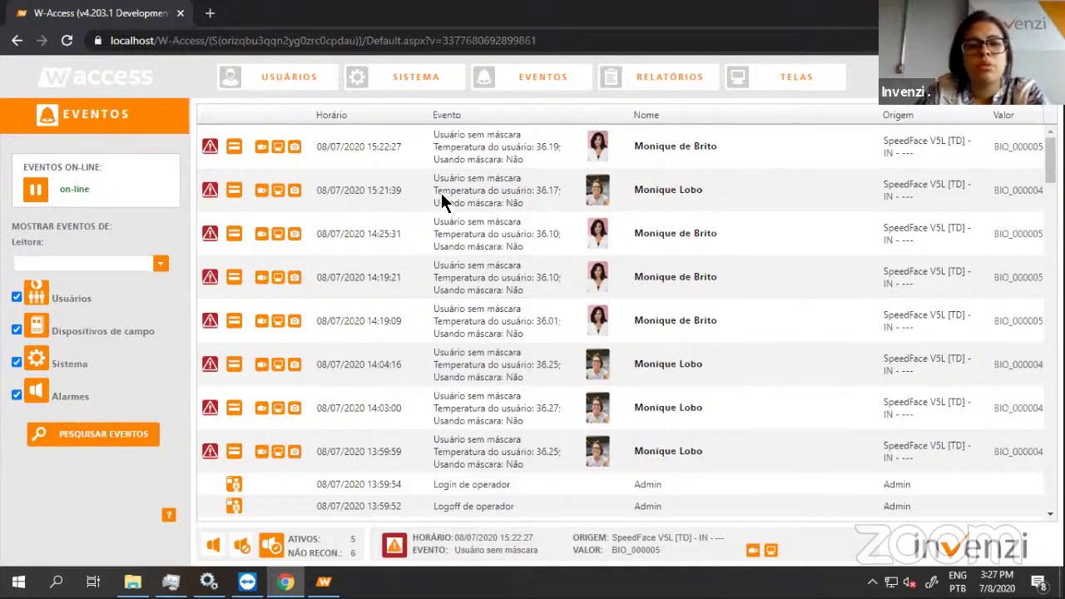
drag(446, 193, 552, 200)
click(549, 197)
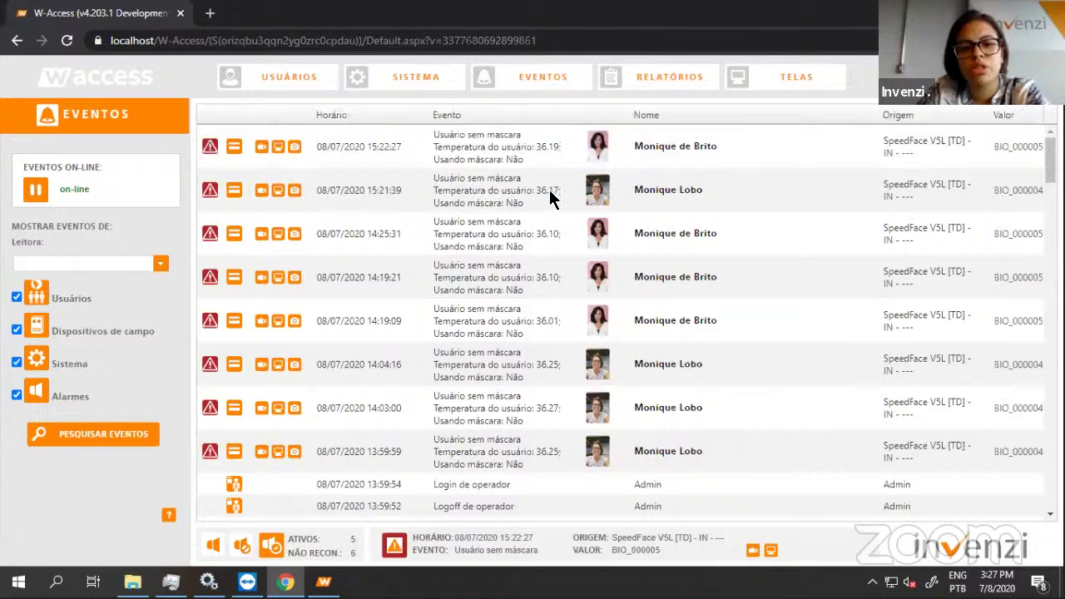
Check the mask detail of the 15:21:39 "Usuário sem máscara" event and view the photo captured for it.
drag(431, 204, 522, 214)
triple_click(523, 212)
click(521, 205)
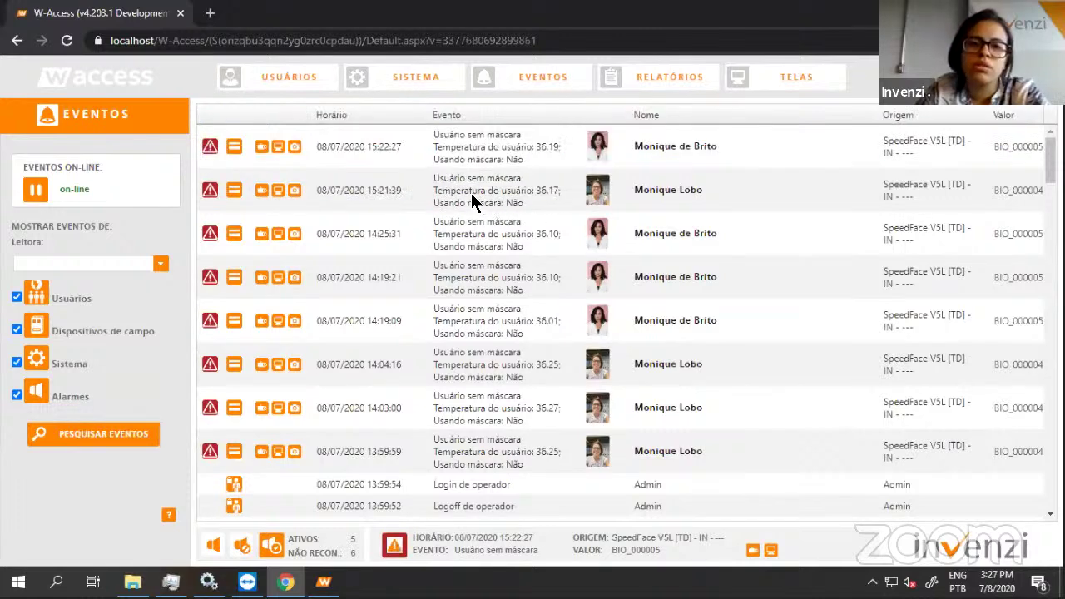
click(293, 191)
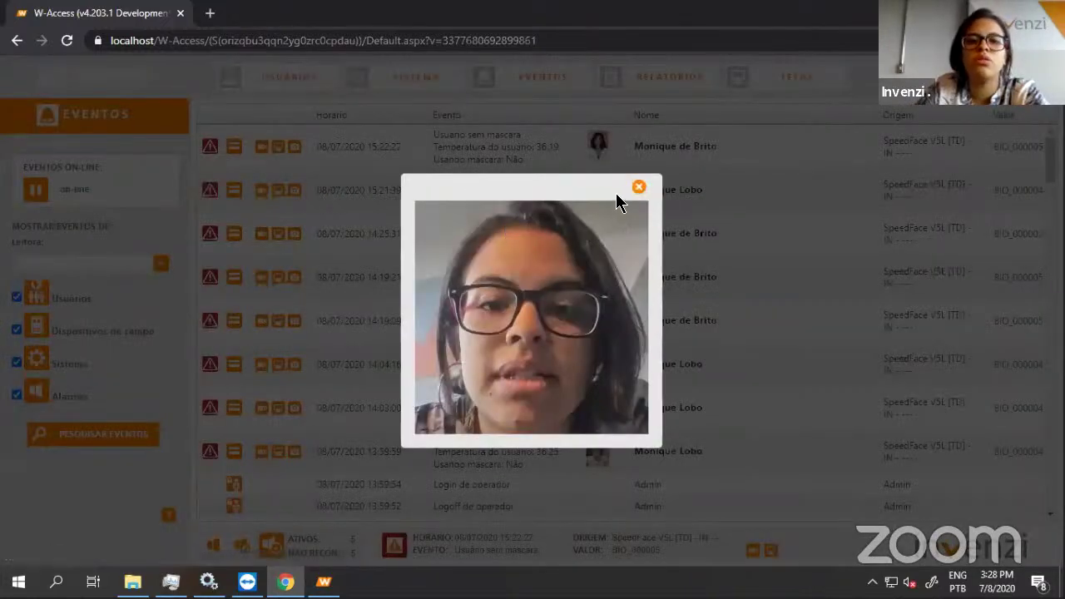
click(638, 188)
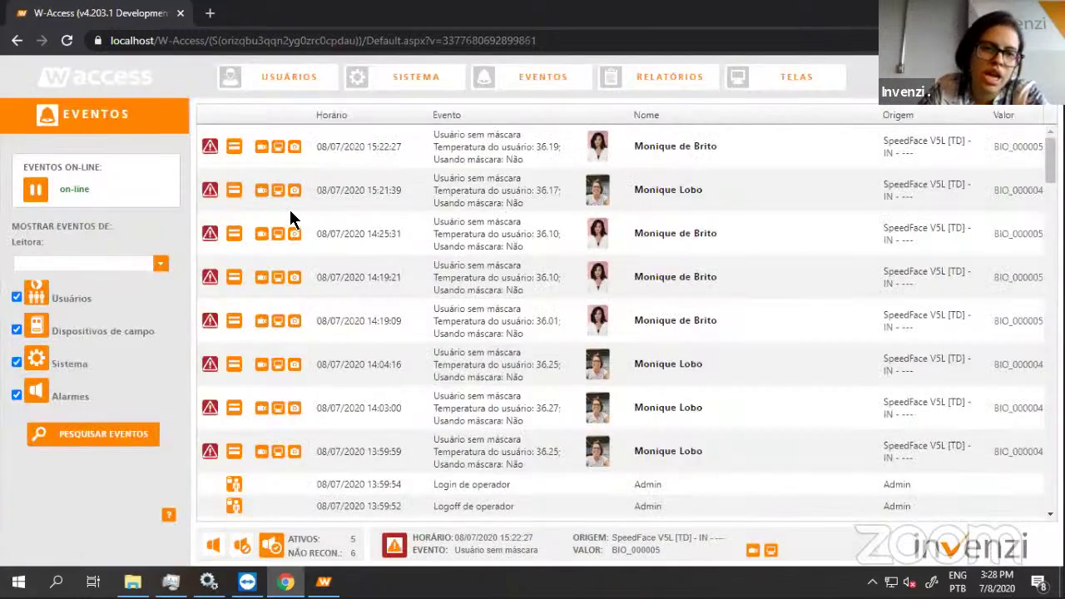
View the Meeting Room camera video linked to the 15:21:39 event, close it and look over the events list.
click(259, 190)
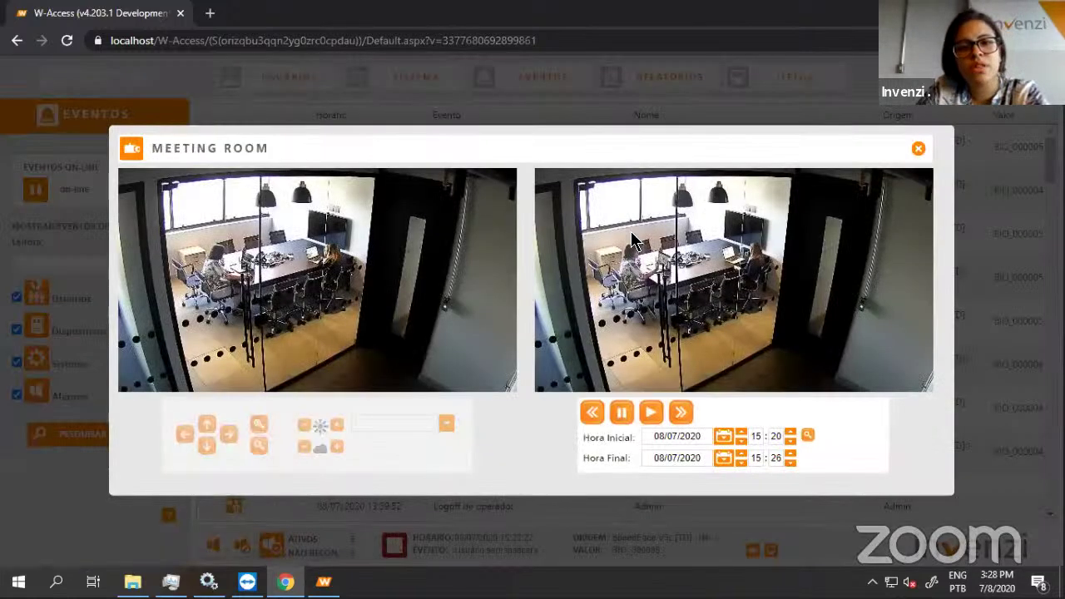
click(916, 152)
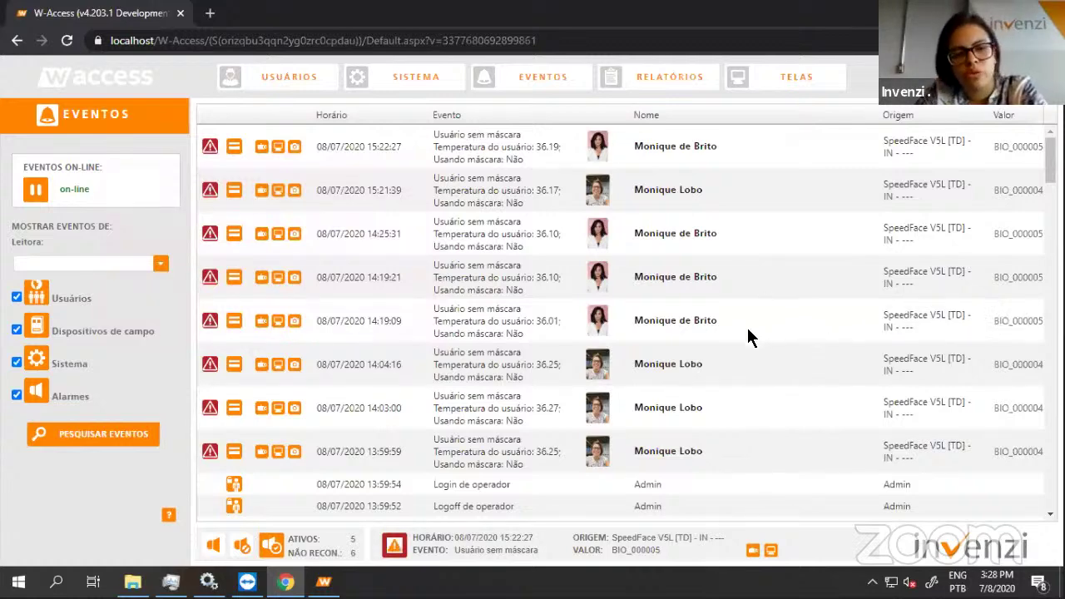
scroll(747, 329, down, 1)
scroll(748, 335, up, 1)
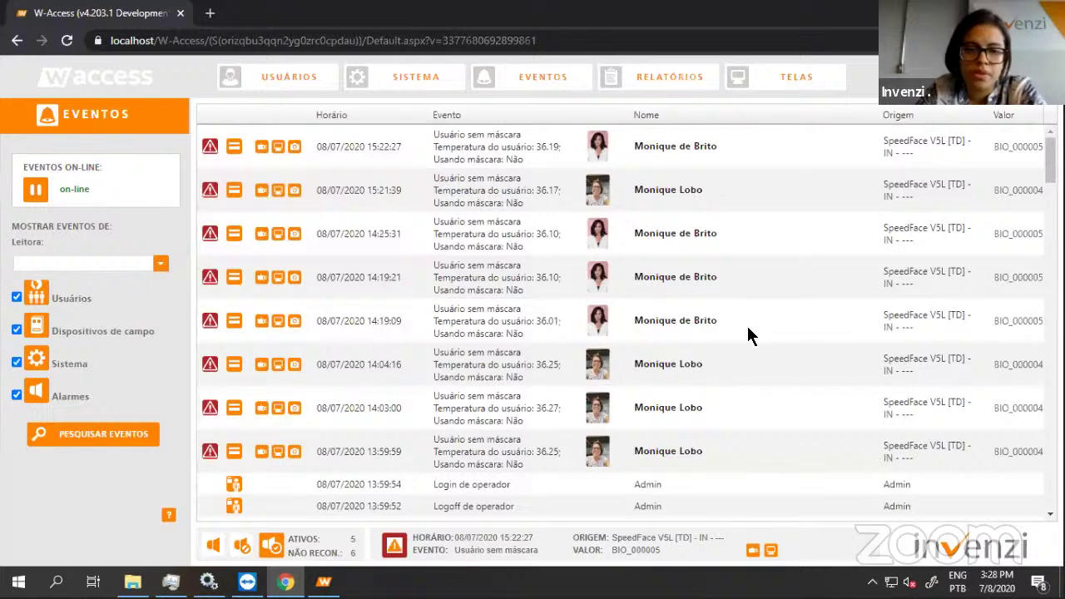
scroll(748, 335, down, 3)
scroll(748, 335, up, 3)
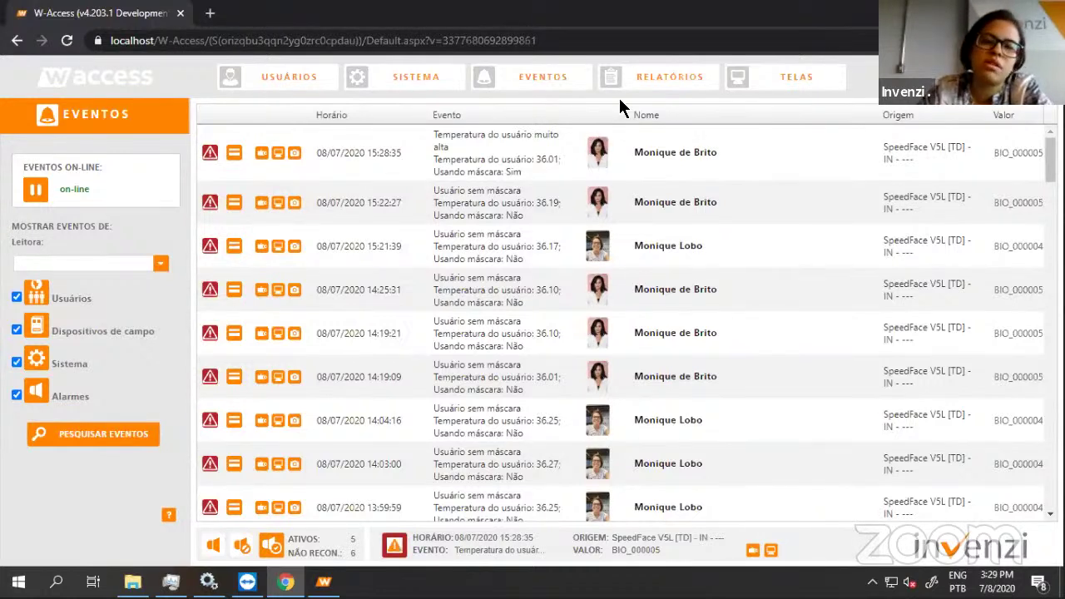
Load the "Monitoramento de Usuarios" report with the final hour set to 17.
click(658, 81)
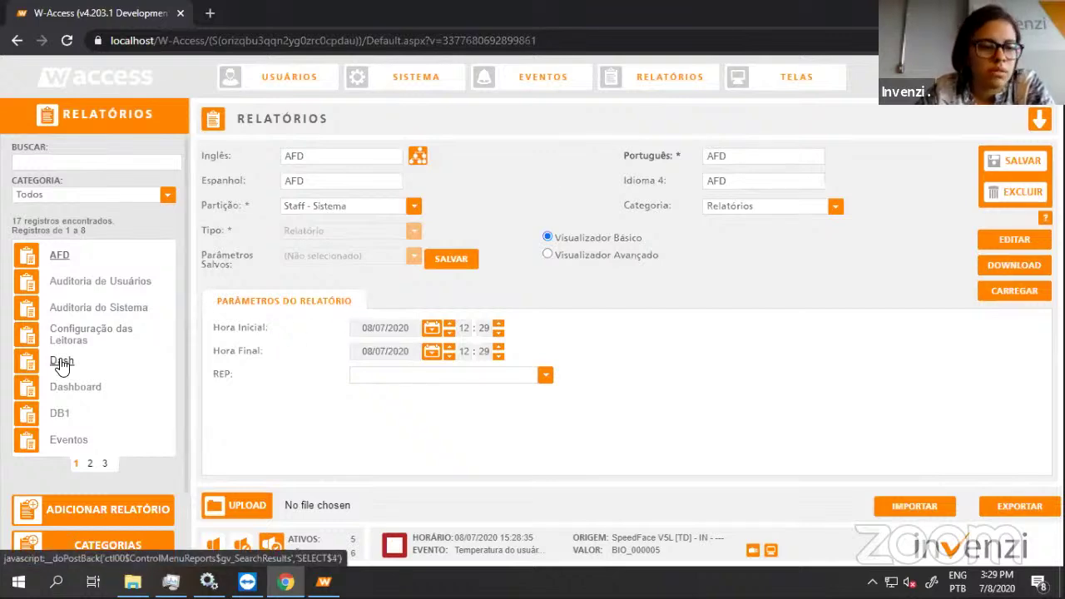
click(90, 463)
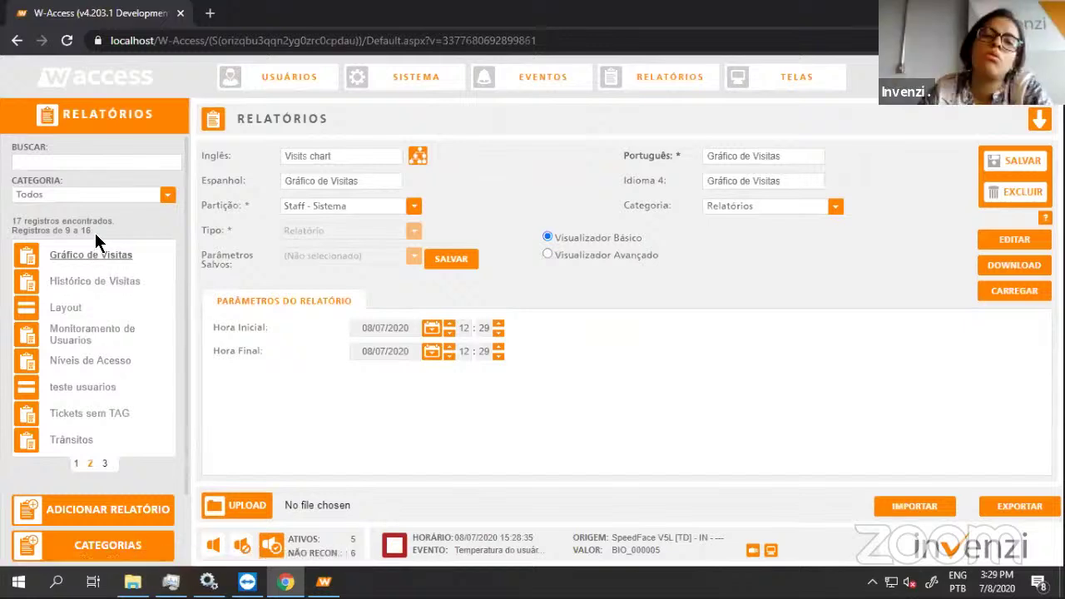
click(75, 337)
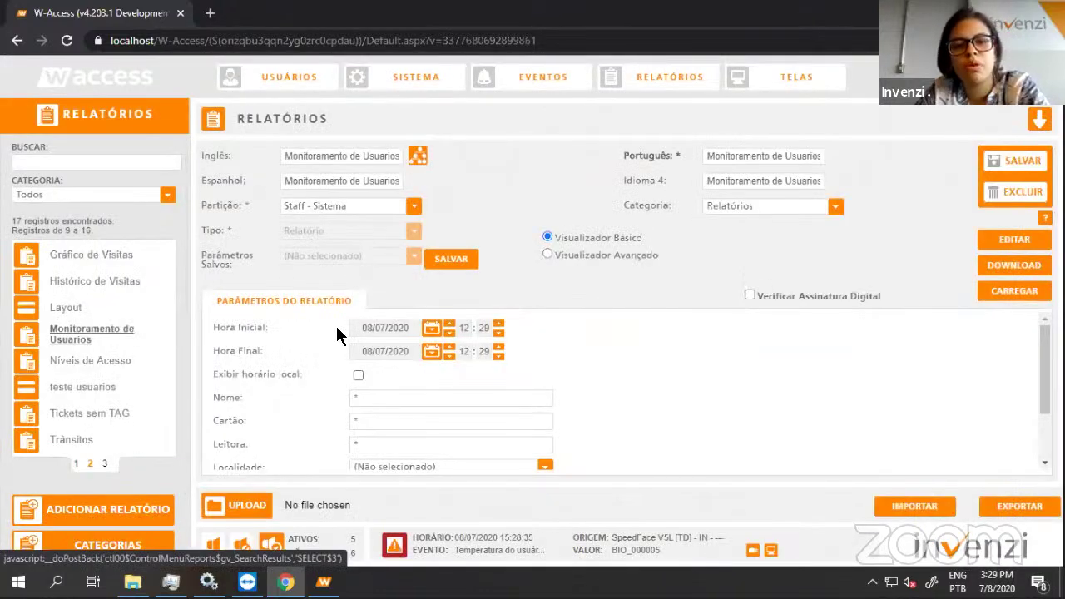
click(464, 351)
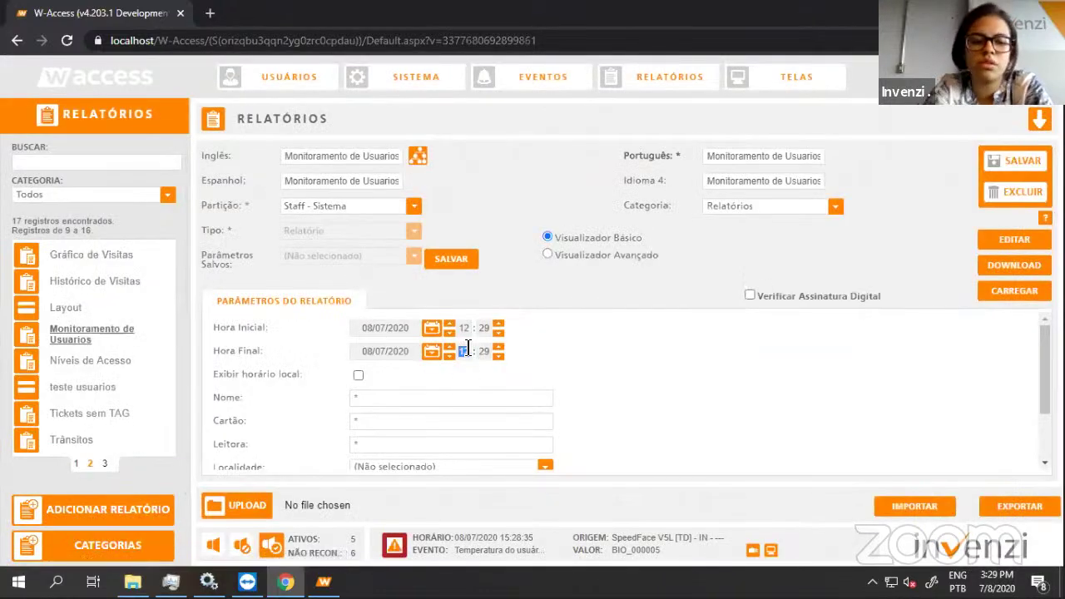
text(17)
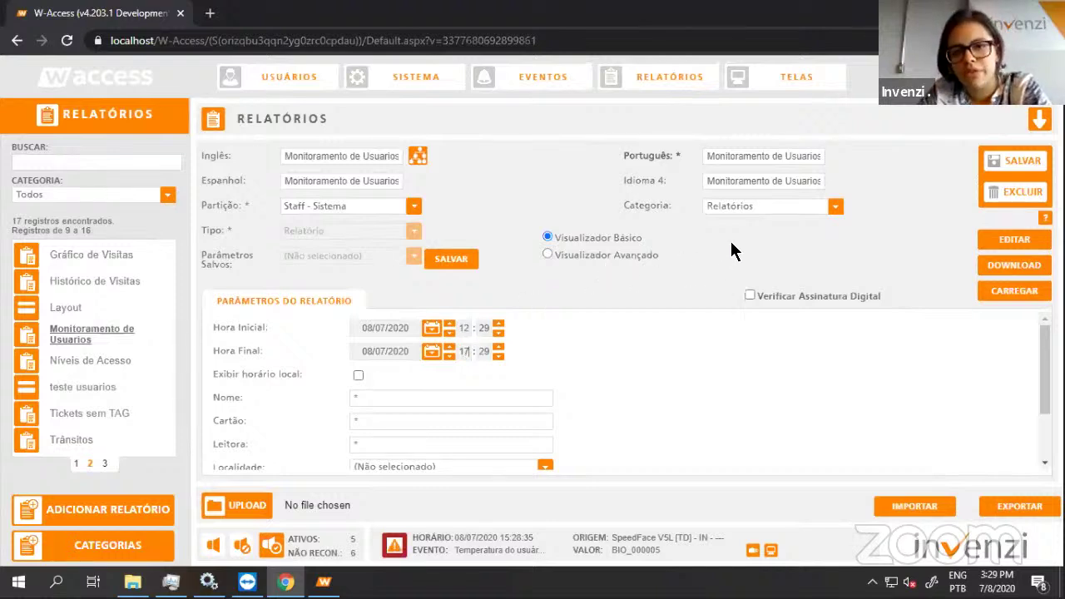
click(1000, 293)
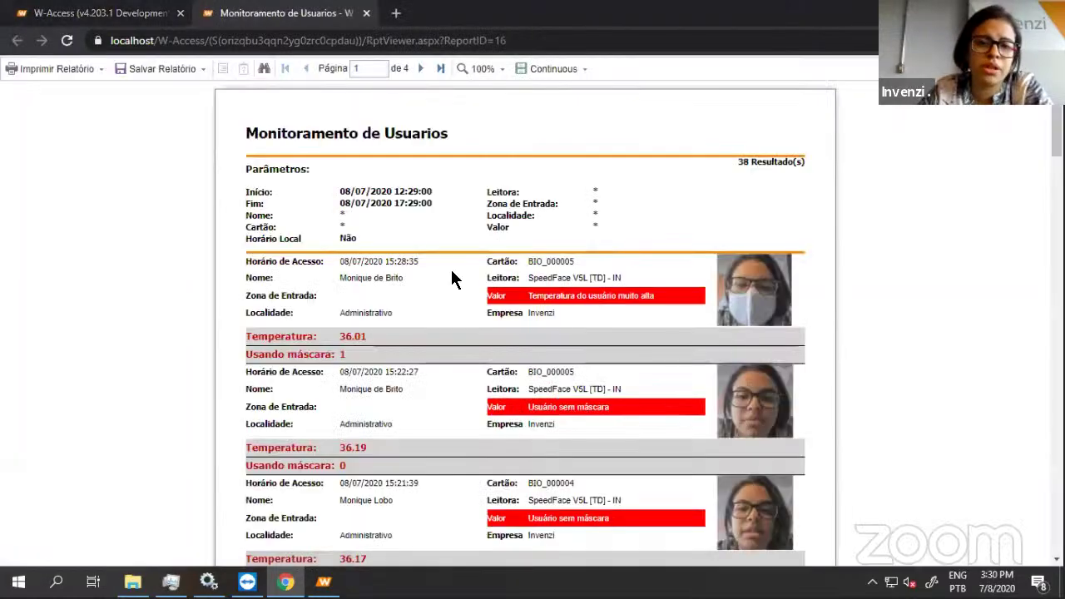
Examine the alarm type, temperature and mask values of the entries across the "Monitoramento de Usuarios" report pages.
scroll(869, 277, down, 10)
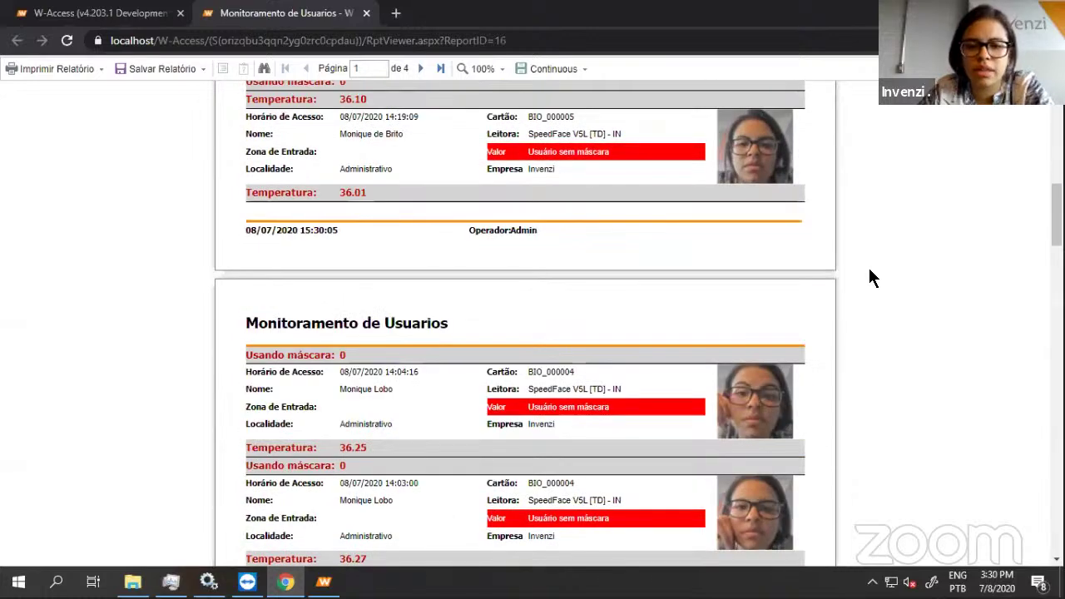
scroll(870, 277, down, 2)
drag(610, 251, 529, 260)
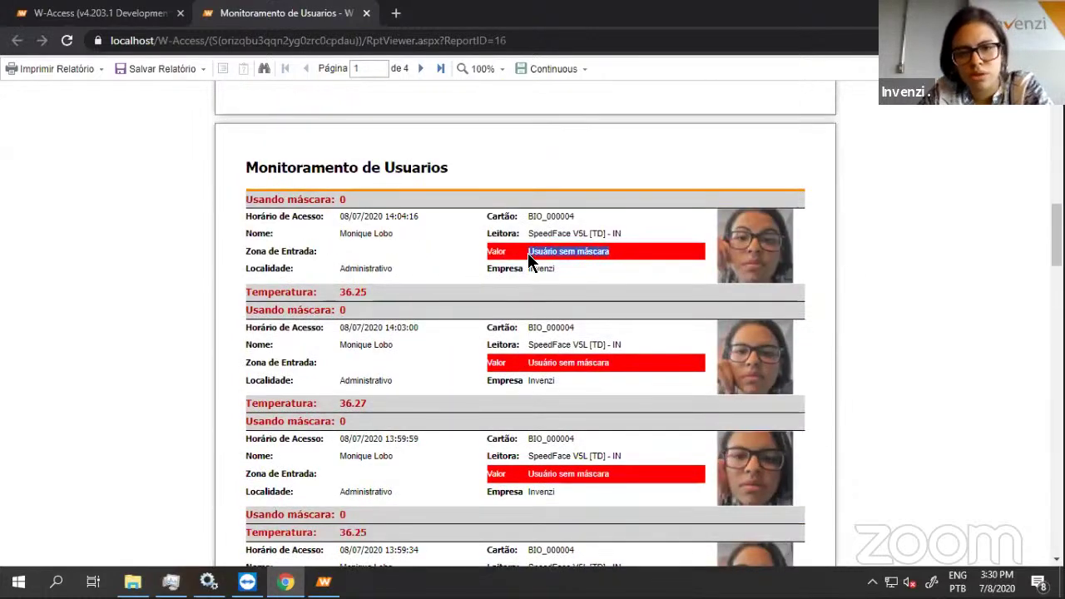
scroll(896, 308, down, 9)
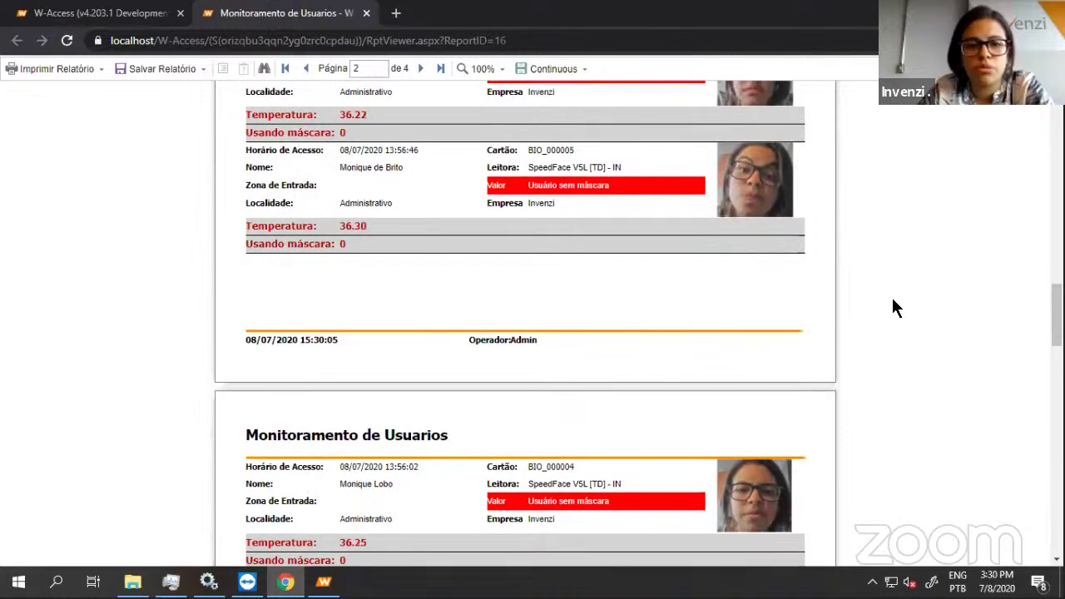
scroll(896, 307, down, 4)
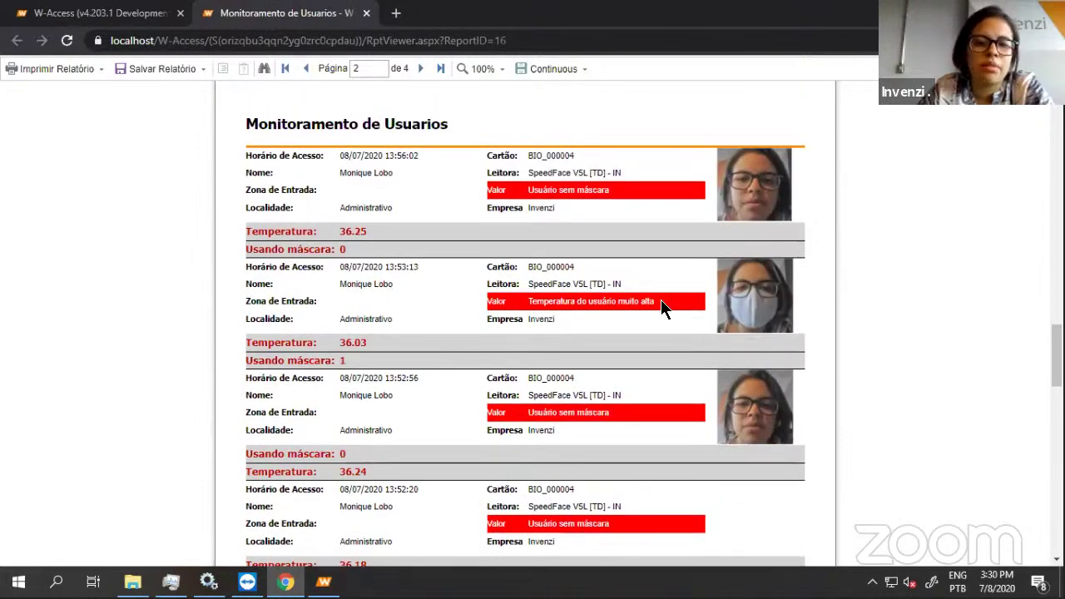
drag(661, 306, 530, 305)
click(965, 348)
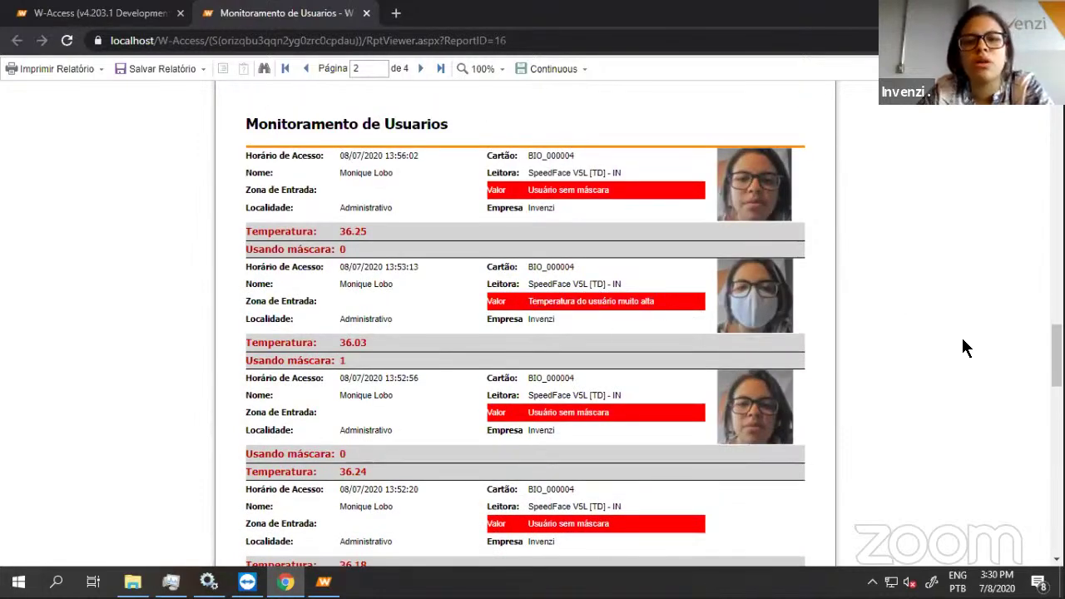
scroll(922, 310, down, 4)
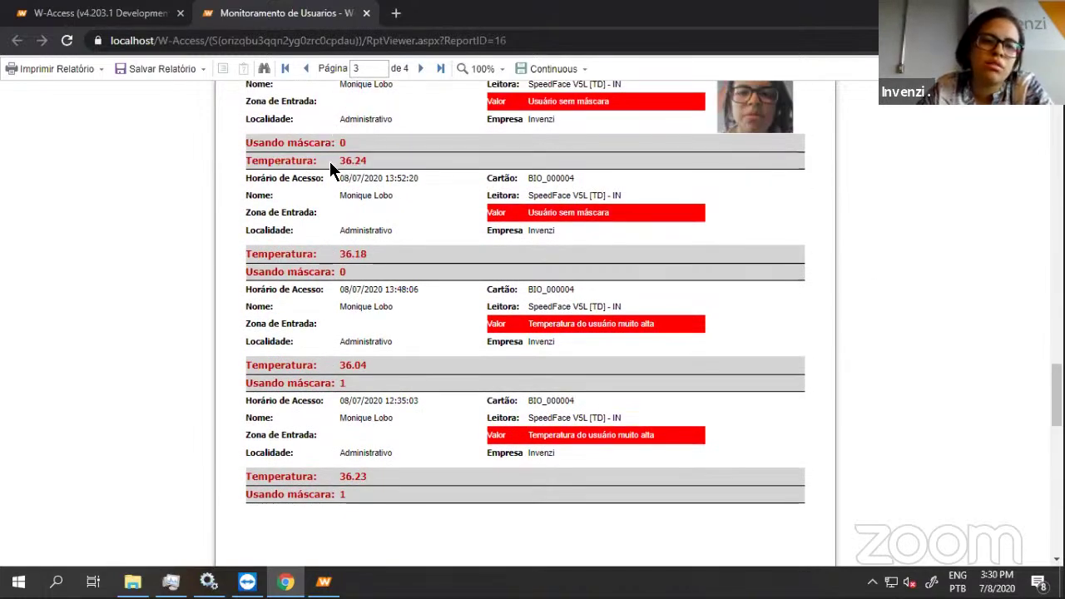
mouse_move(331, 168)
mouse_down()
mouse_move(308, 154)
mouse_move(337, 158)
mouse_up()
click(463, 183)
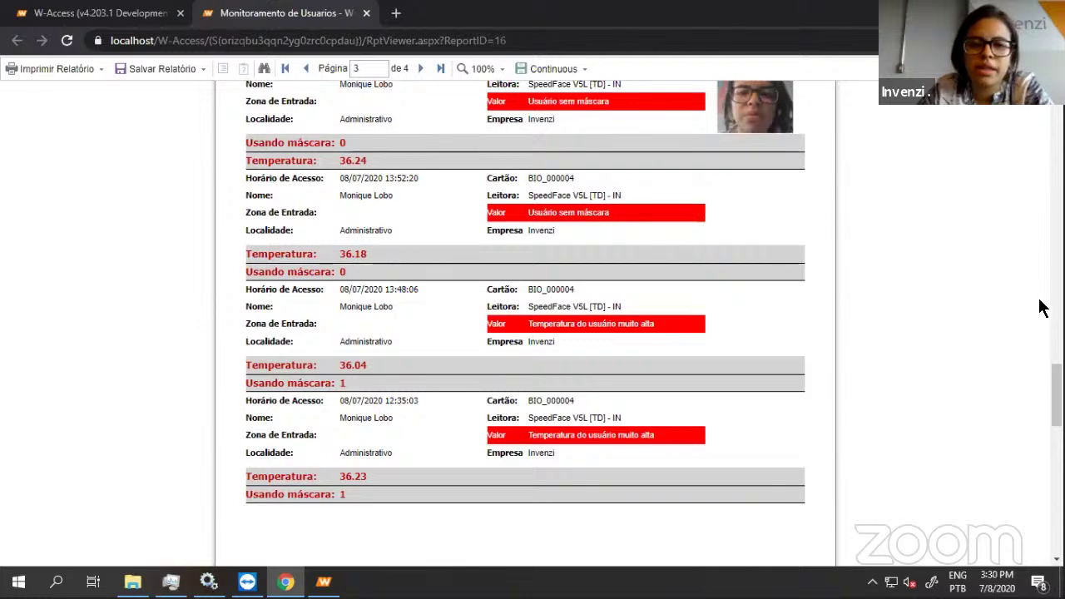
scroll(1040, 308, down, 1)
scroll(977, 296, down, 5)
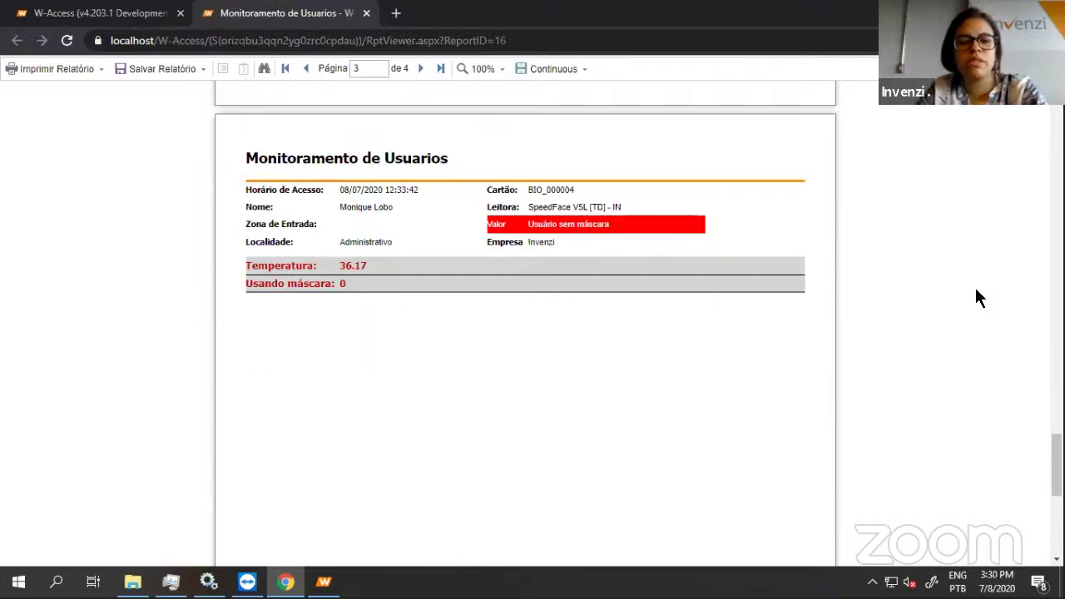
scroll(977, 293, down, 1)
scroll(978, 293, up, 5)
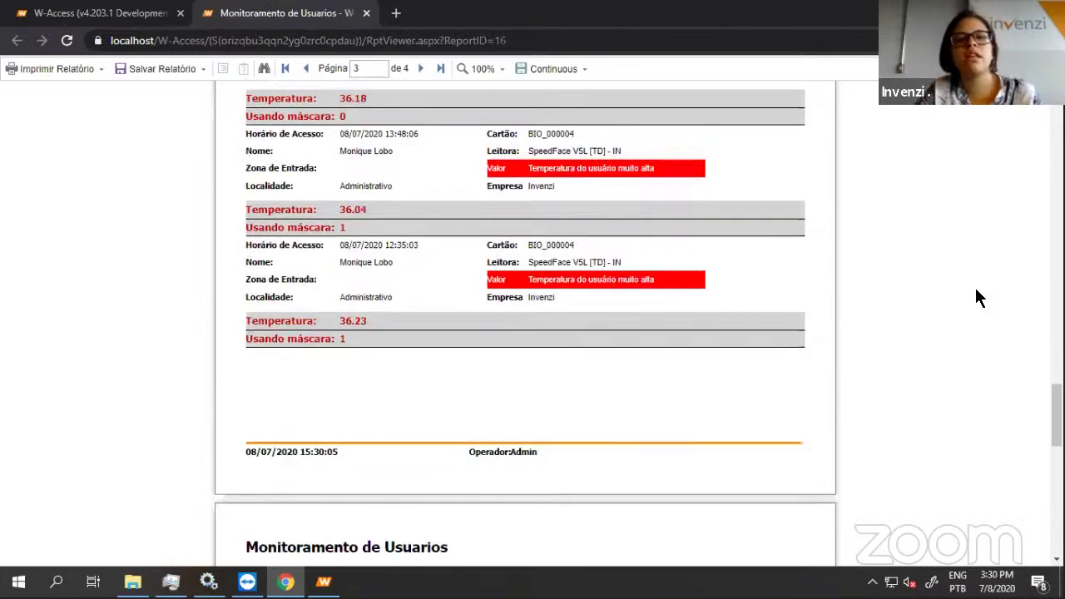
scroll(977, 297, up, 10)
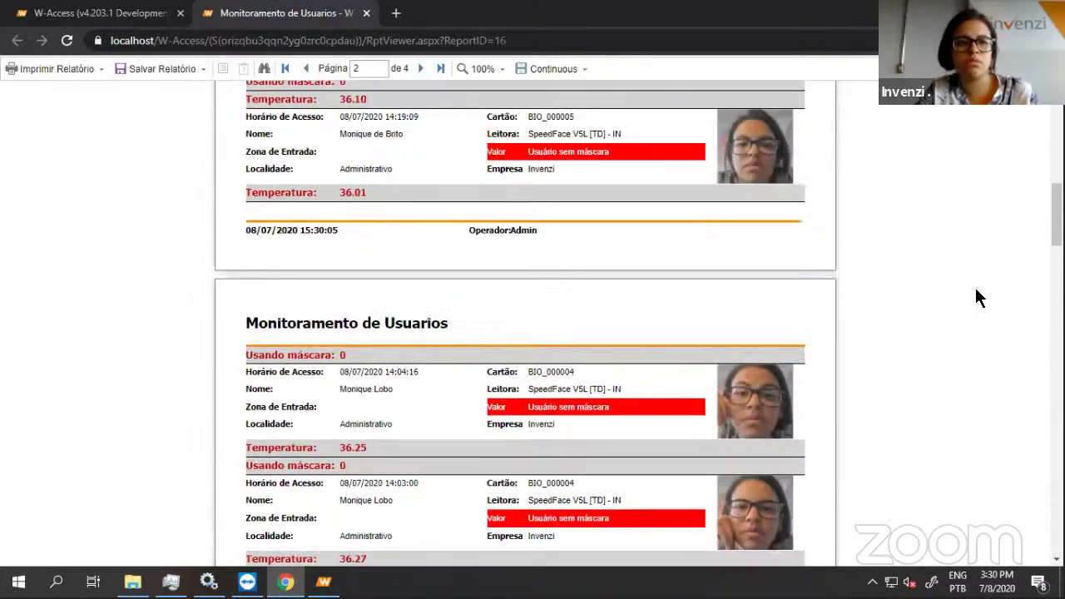
scroll(975, 288, up, 1)
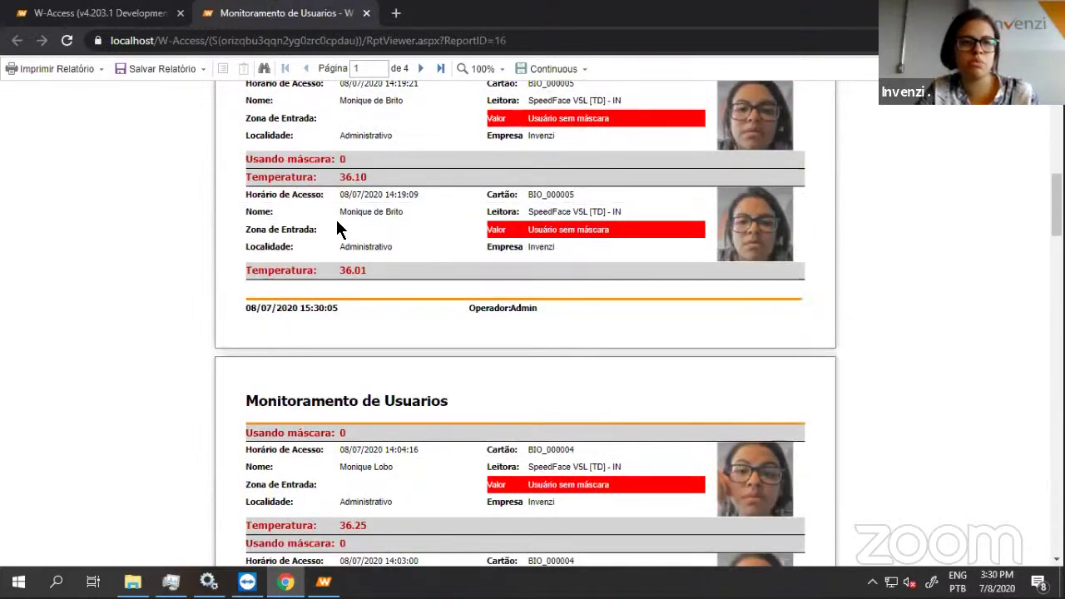
Review the report's available export formats without saving it, and return to the start of the report.
click(96, 66)
click(155, 70)
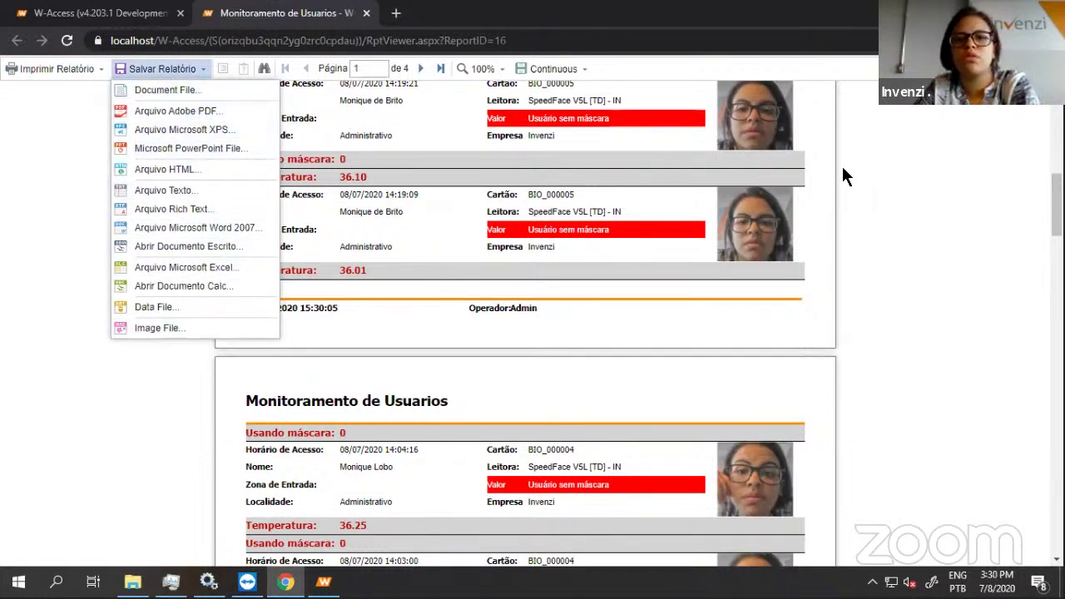
click(962, 202)
scroll(926, 275, up, 5)
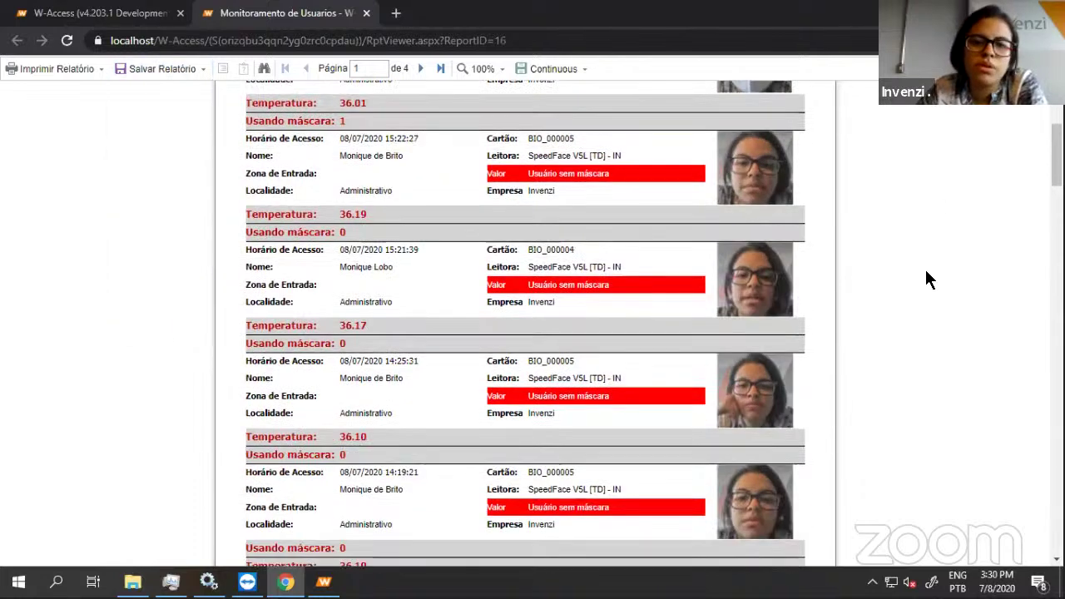
scroll(925, 271, up, 3)
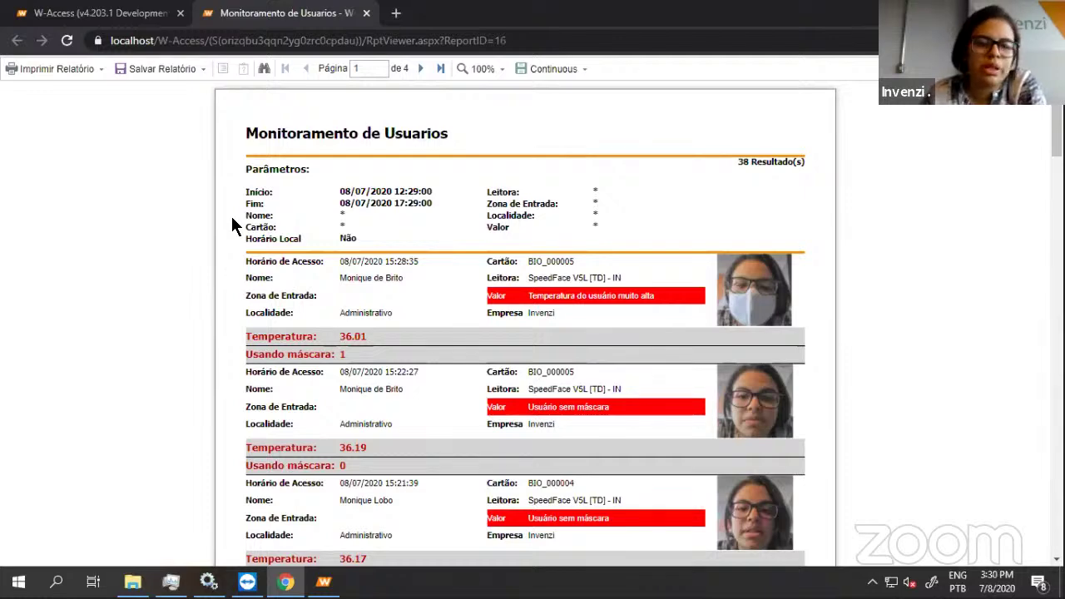
Open the 01 - Home map screen, navigate through São Paulo and Morumbi to the training room, and return to the Morumbi unit's plan.
click(140, 15)
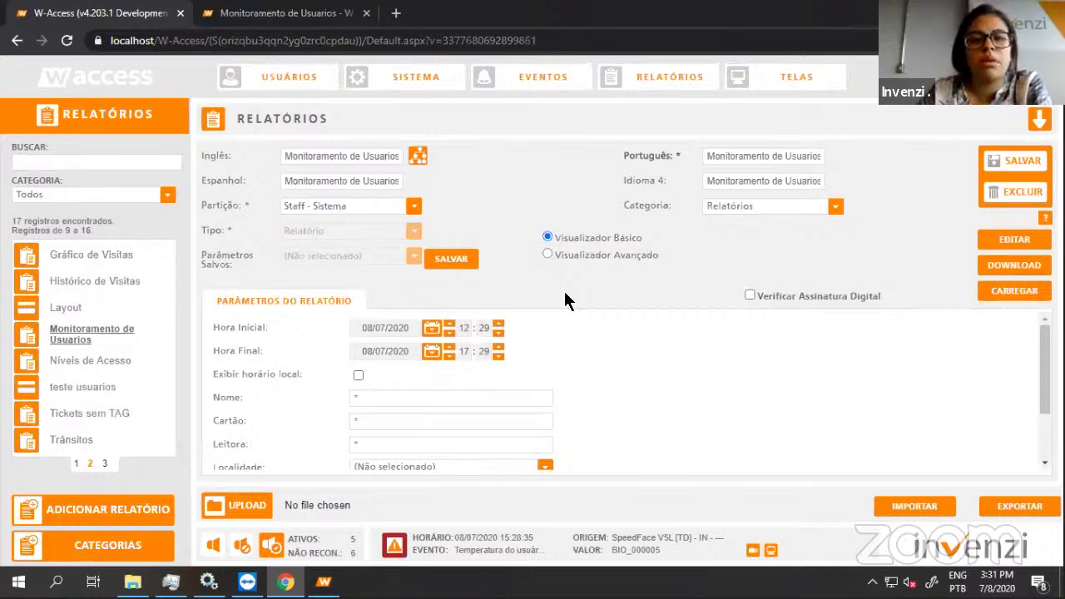
click(795, 80)
click(164, 176)
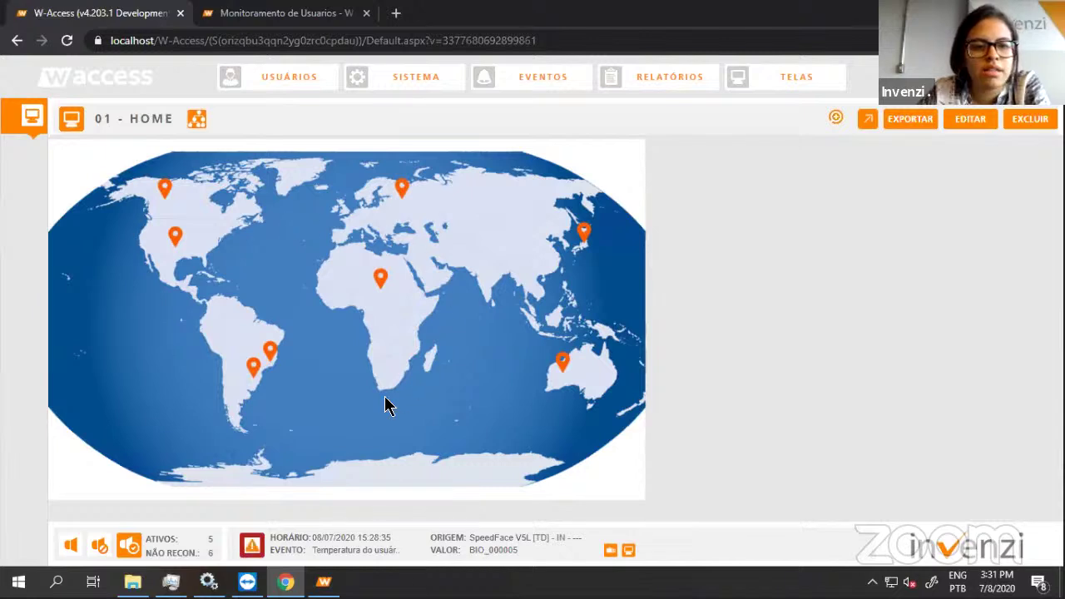
click(271, 351)
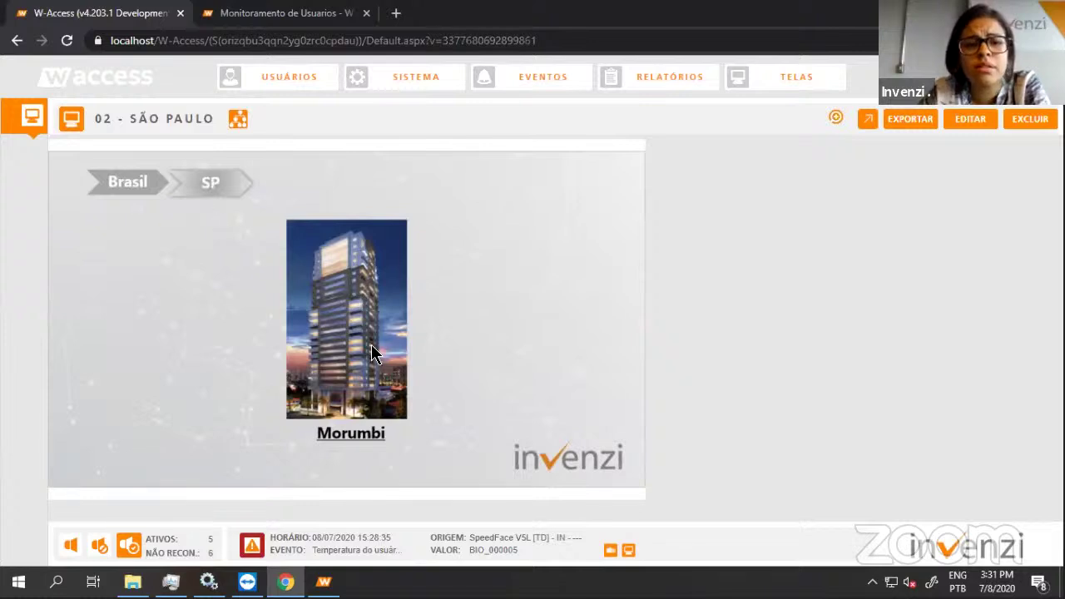
click(358, 436)
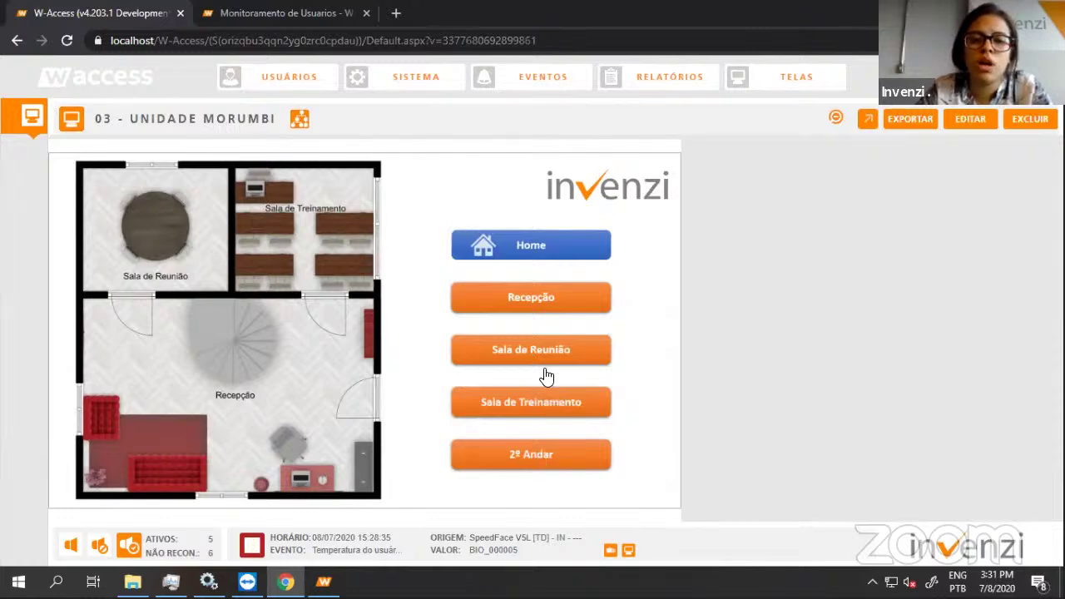
click(537, 408)
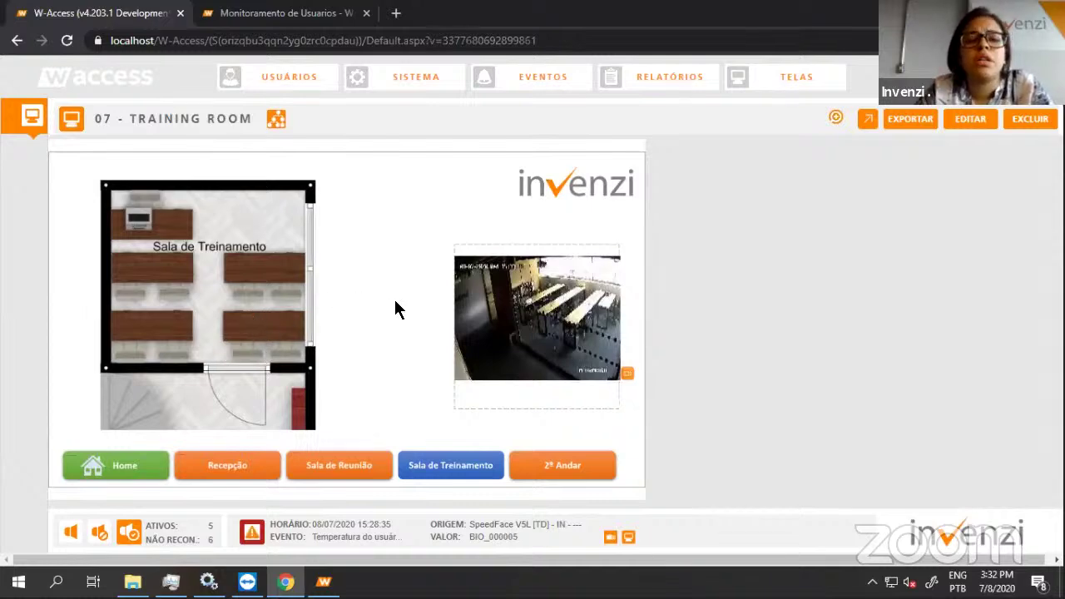
click(98, 476)
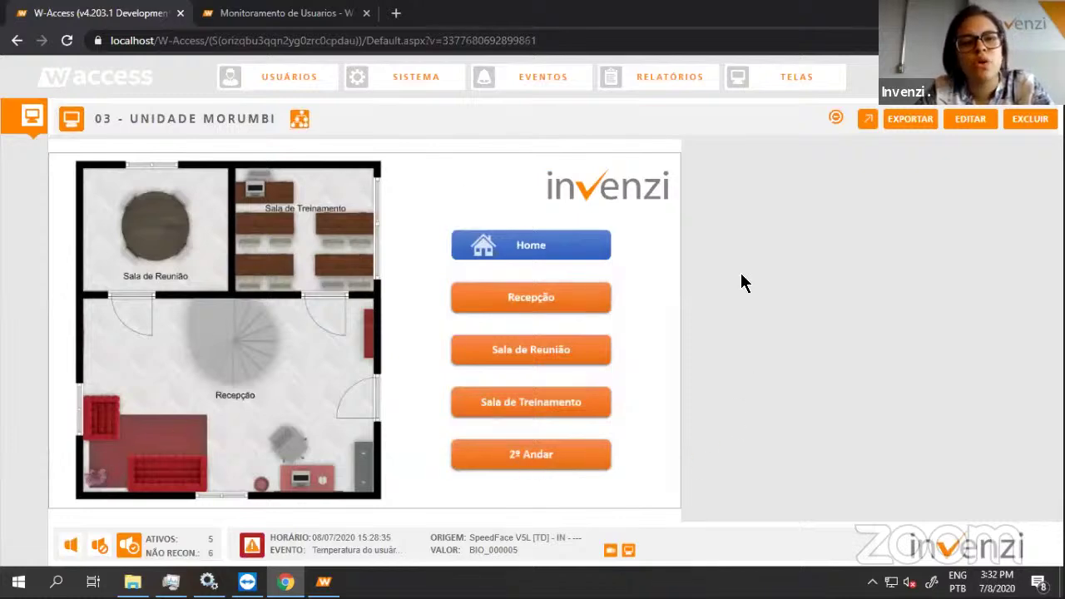
Open the "12 - Temperature Detection" screen from the list of screens.
click(27, 115)
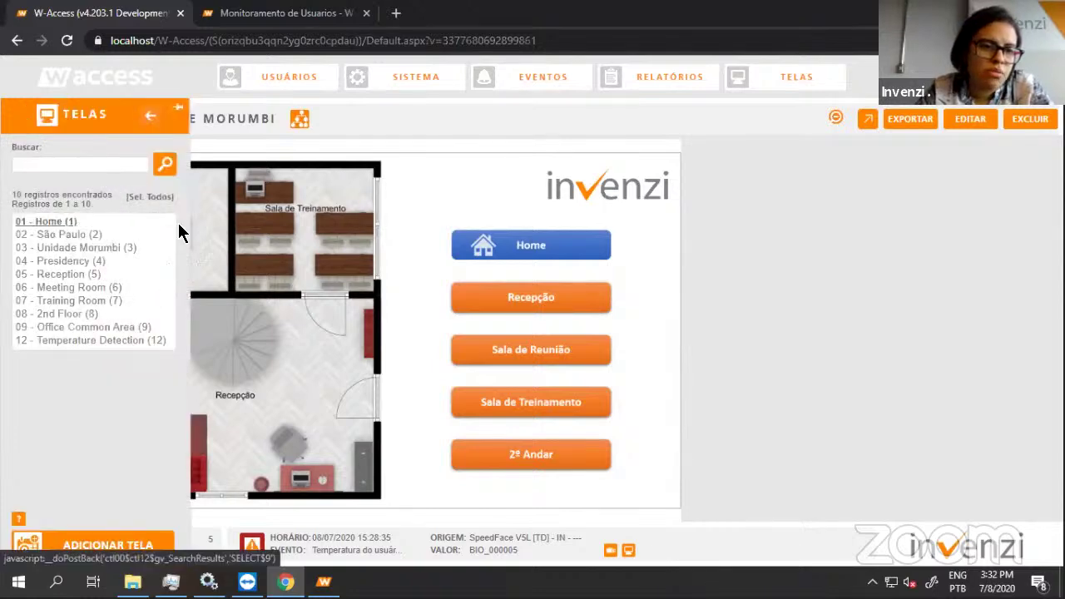
click(95, 341)
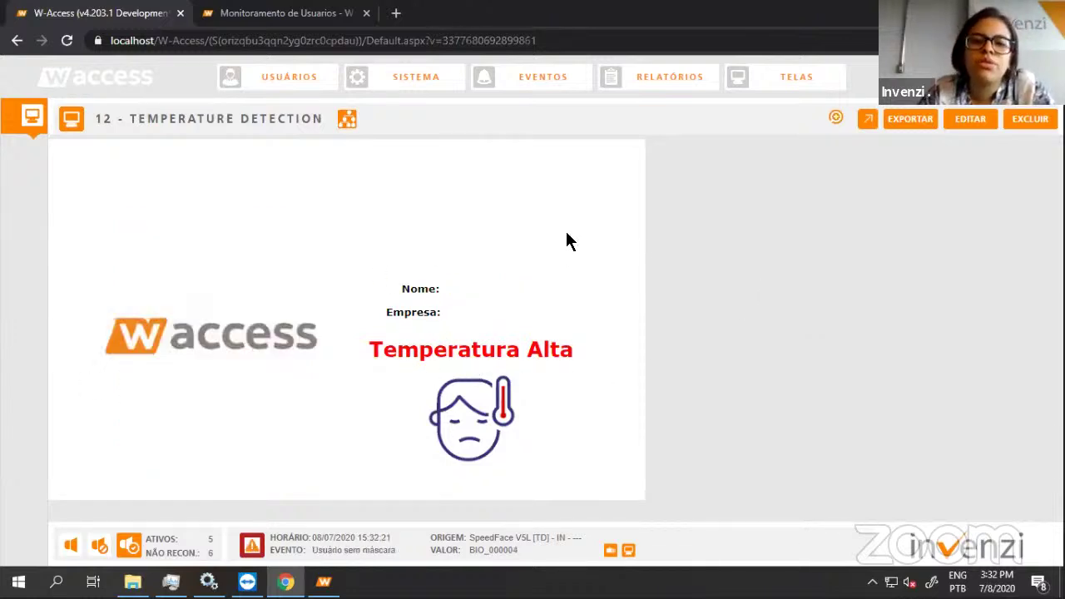
Open the system configuration area.
click(427, 94)
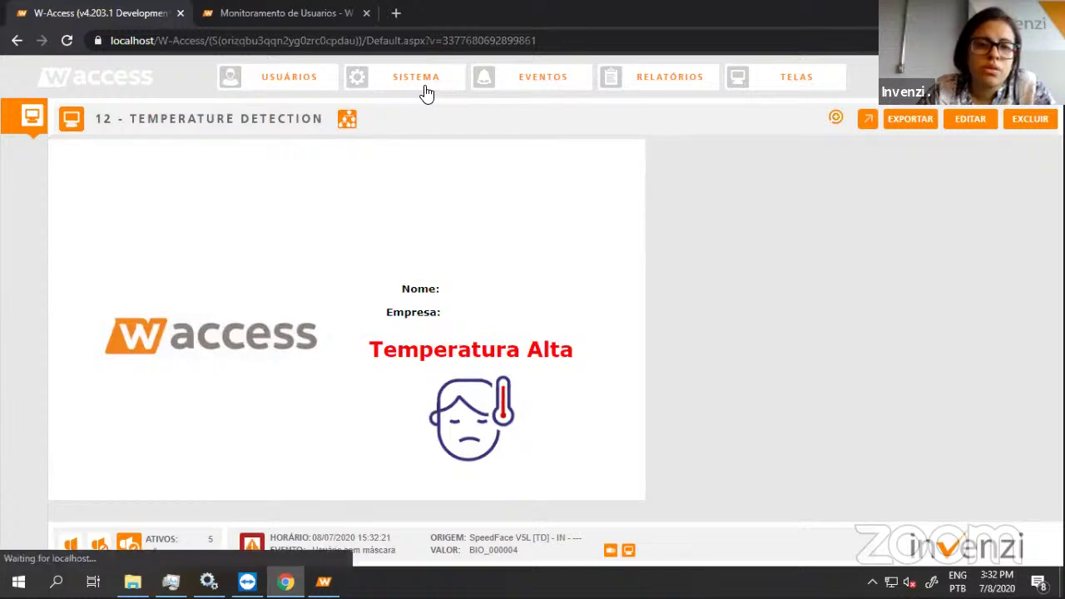